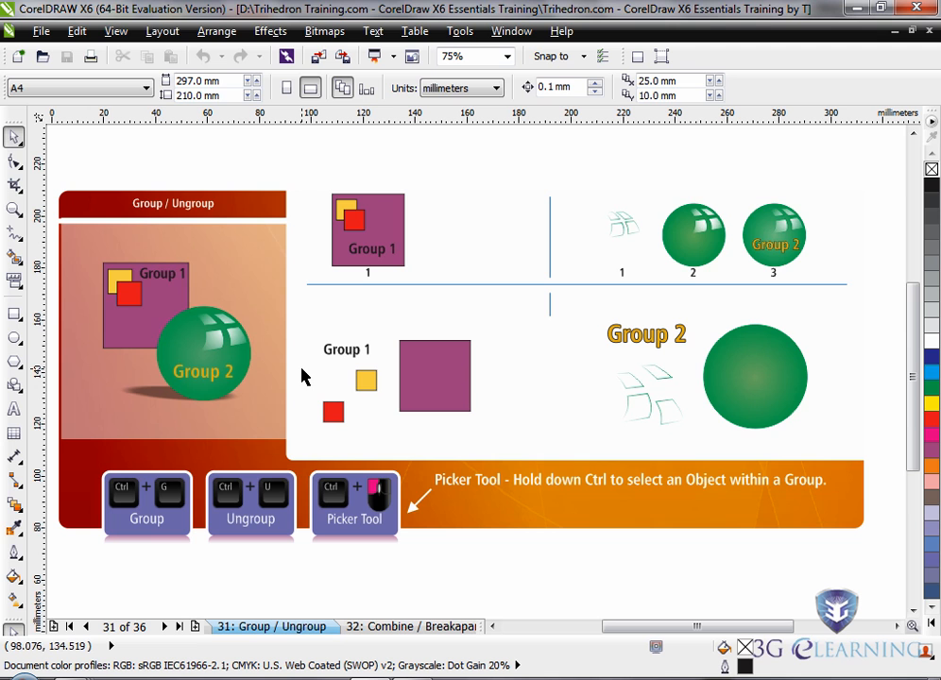
Try moving and rotating the grouped square-and-sphere illustration in the Group / Ungroup panel as a single object
{"action": "left_click", "coordinate": [169, 321]}
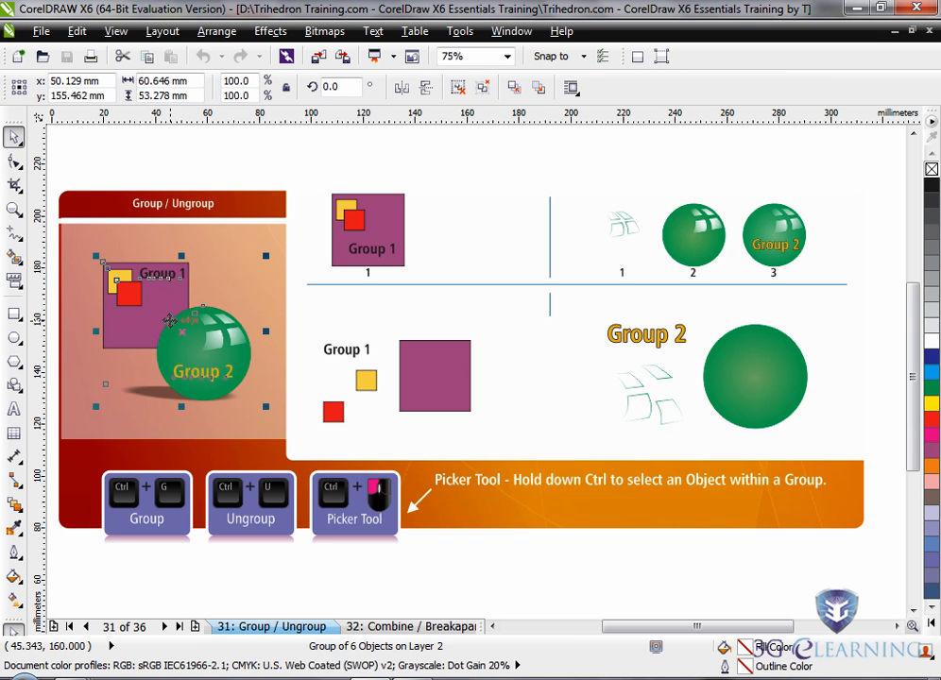
{"action": "left_click", "coordinate": [307, 385]}
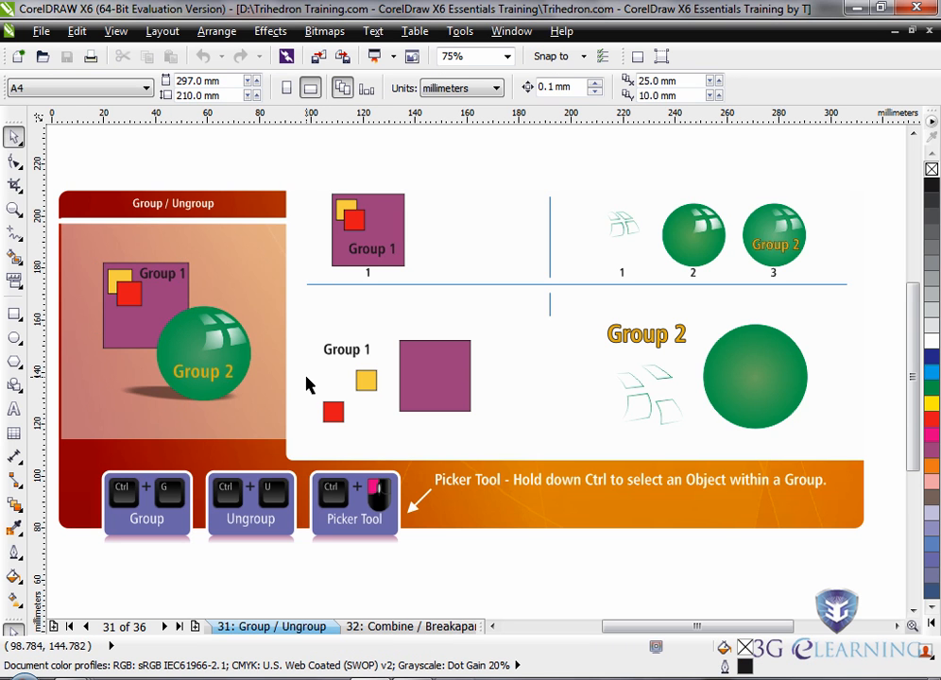
{"action": "left_click", "coordinate": [183, 330]}
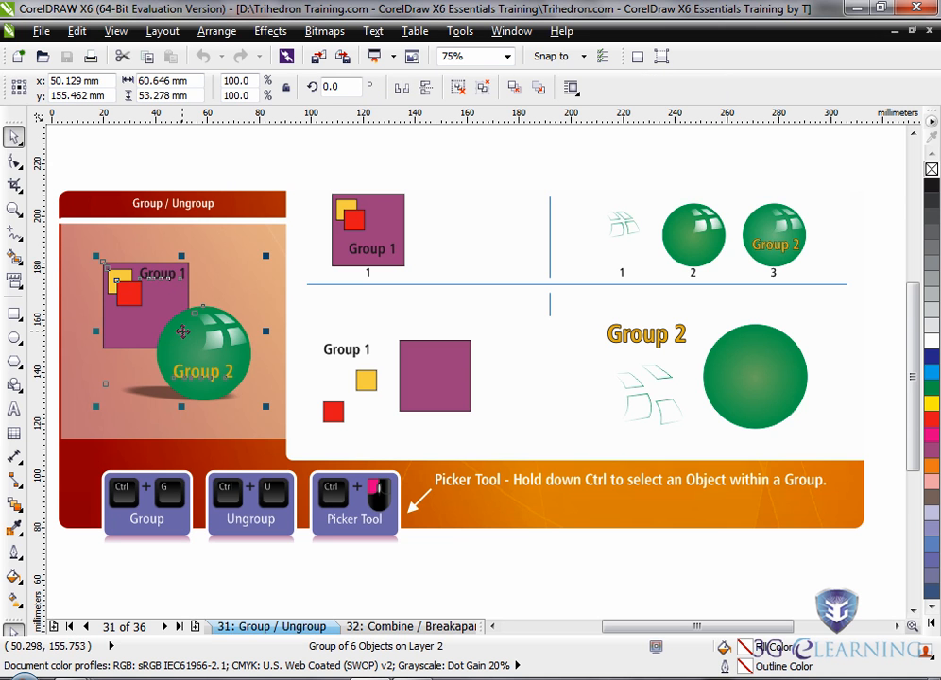
{"action": "mouse_move", "coordinate": [182, 330]}
{"action": "left_mouse_down"}
{"action": "mouse_move", "coordinate": [195, 311]}
{"action": "mouse_move", "coordinate": [156, 294]}
{"action": "mouse_move", "coordinate": [202, 321]}
{"action": "mouse_move", "coordinate": [188, 297]}
{"action": "mouse_move", "coordinate": [174, 328]}
{"action": "mouse_move", "coordinate": [185, 330]}
{"action": "left_mouse_up"}
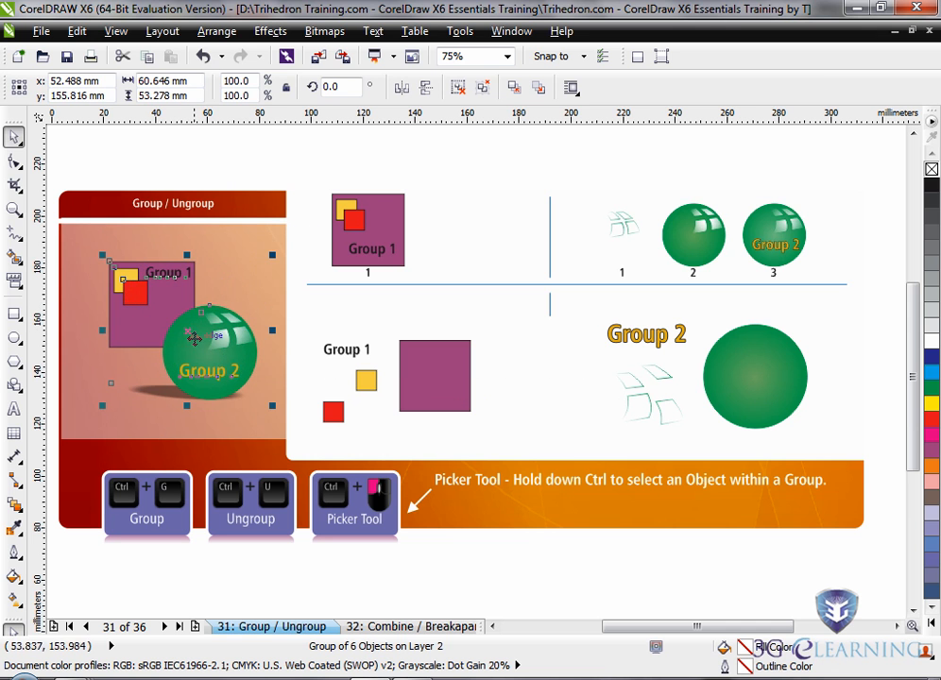
{"action": "mouse_move", "coordinate": [273, 404]}
{"action": "left_mouse_down"}
{"action": "mouse_move", "coordinate": [188, 335]}
{"action": "mouse_move", "coordinate": [280, 416]}
{"action": "mouse_move", "coordinate": [274, 387]}
{"action": "left_mouse_up"}
{"action": "left_click", "coordinate": [205, 343]}
{"action": "mouse_move", "coordinate": [269, 324]}
{"action": "left_mouse_down"}
{"action": "mouse_move", "coordinate": [264, 369]}
{"action": "mouse_move", "coordinate": [271, 325]}
{"action": "left_mouse_up"}
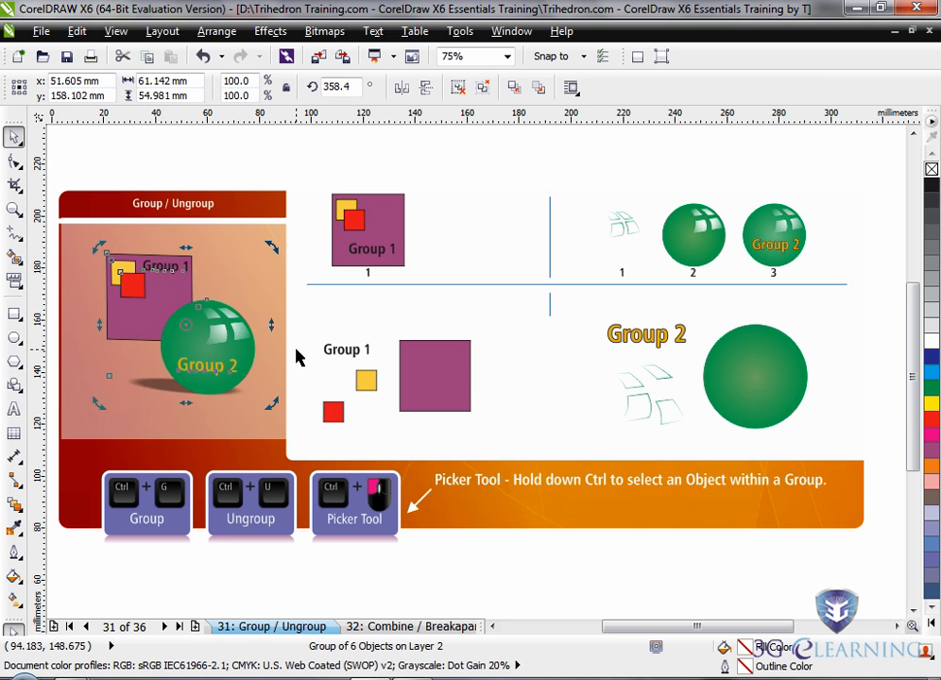
Undo all trial transformations of the grouped square-and-sphere illustration
{"action": "key", "text": "ctrl+z"}
{"action": "key", "text": "ctrl+z"}
{"action": "key", "text": "ctrl+z"}
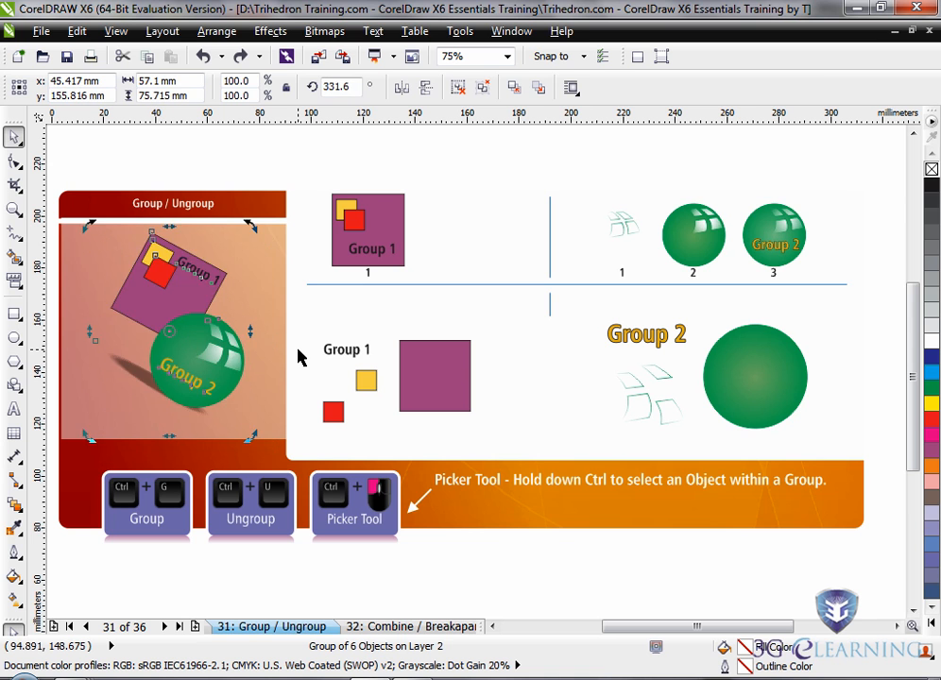
{"action": "key", "text": "ctrl+z"}
{"action": "key", "text": "ctrl+z"}
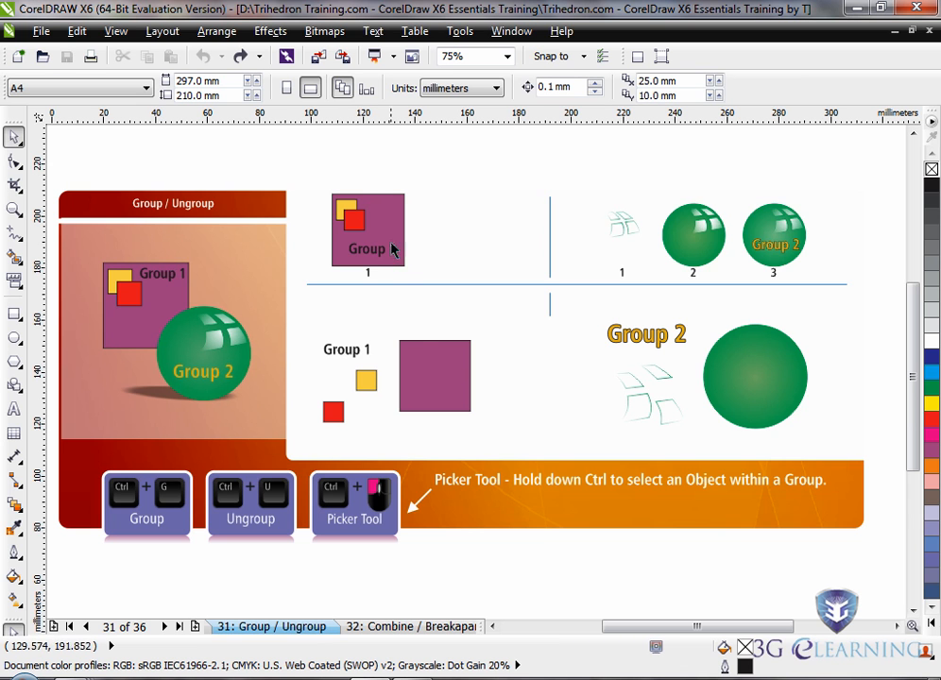
Place the loose yellow square, red square and "Group 1" text onto the large purple square, matching example 1
{"action": "left_click", "coordinate": [368, 382], "text": "ctrl"}
{"action": "left_click_drag", "start_coordinate": [368, 381], "coordinate": [414, 357]}
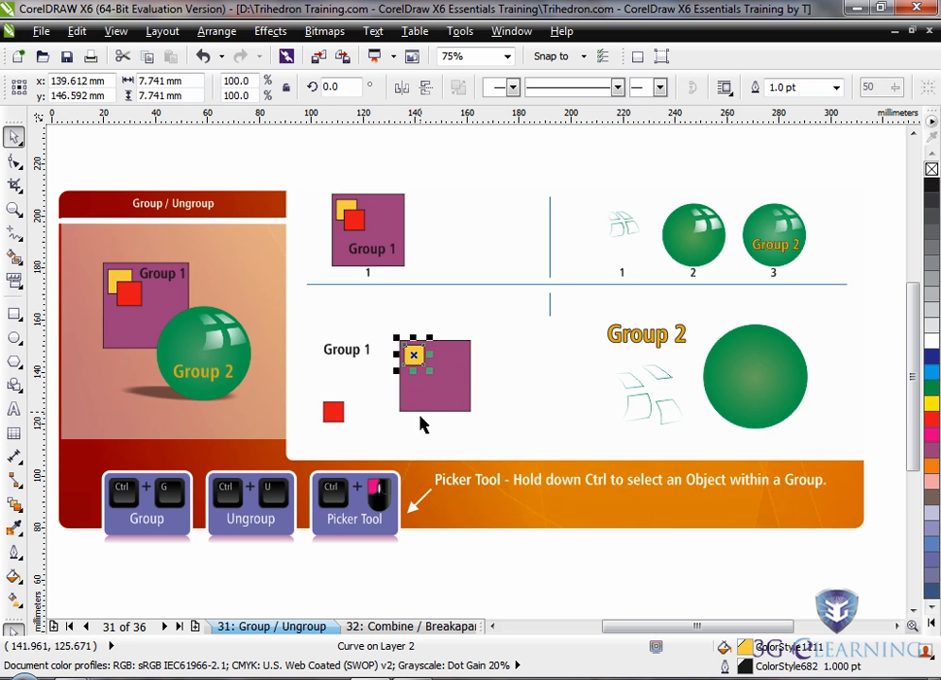
{"action": "left_click", "coordinate": [333, 412], "text": "ctrl"}
{"action": "left_click_drag", "start_coordinate": [333, 412], "coordinate": [423, 365]}
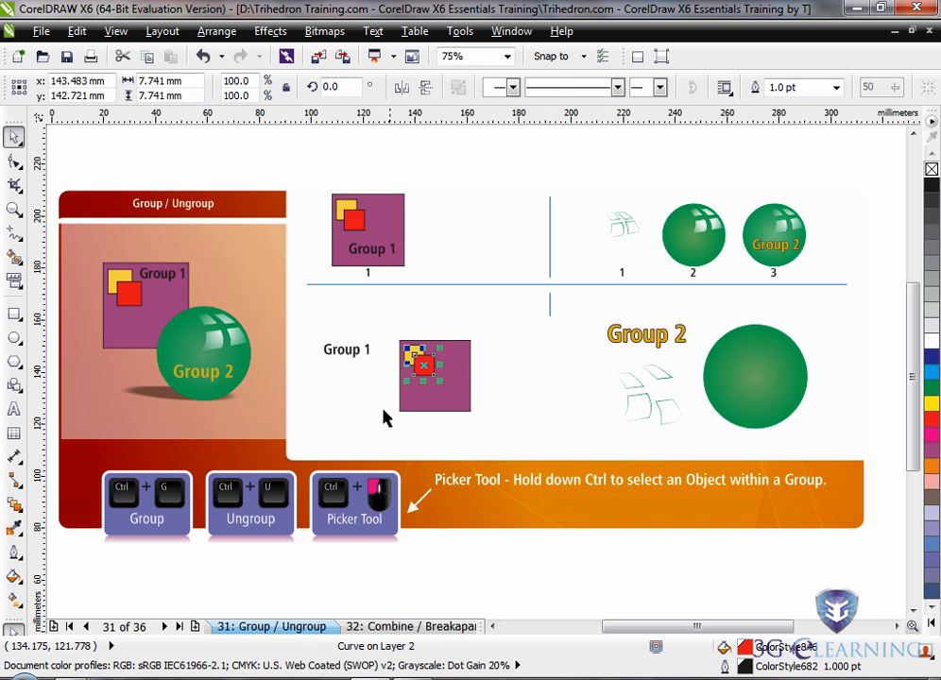
{"action": "left_click", "coordinate": [350, 354], "text": "ctrl"}
{"action": "left_click_drag", "start_coordinate": [349, 355], "coordinate": [437, 393]}
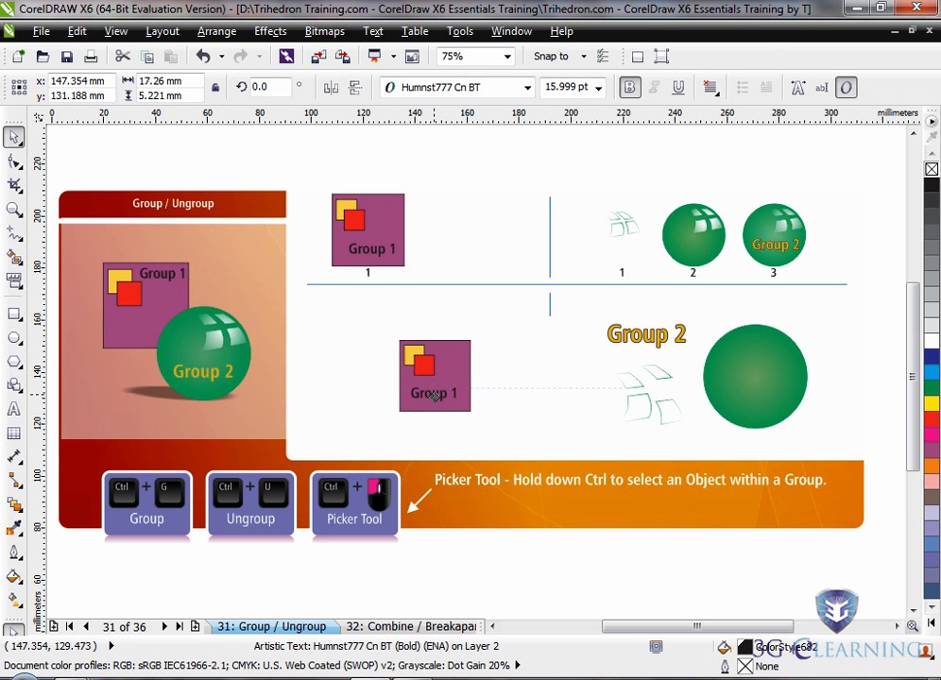
Select the purple square, yellow square, red square and "Group 1" text, shift them slightly left and group them
{"action": "left_click_drag", "start_coordinate": [499, 319], "coordinate": [359, 439]}
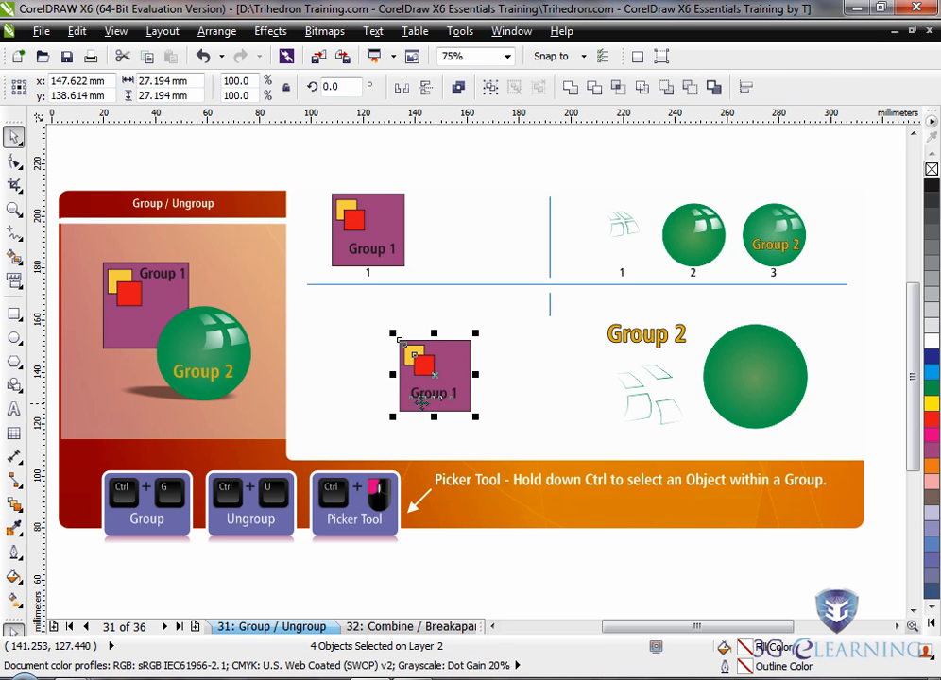
{"action": "left_click_drag", "start_coordinate": [438, 376], "coordinate": [427, 375]}
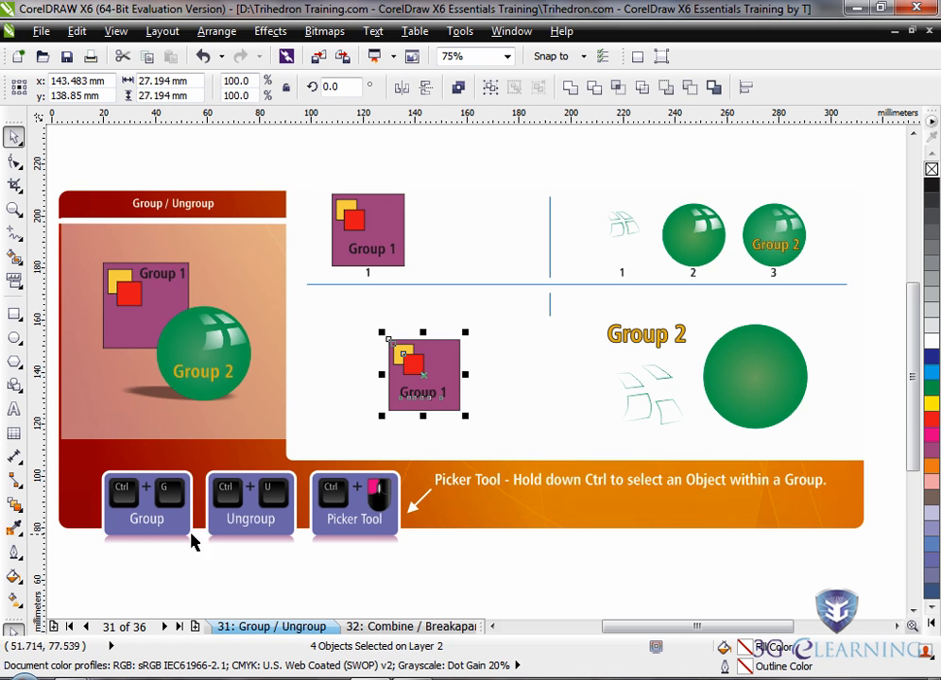
{"action": "right_click", "coordinate": [463, 427]}
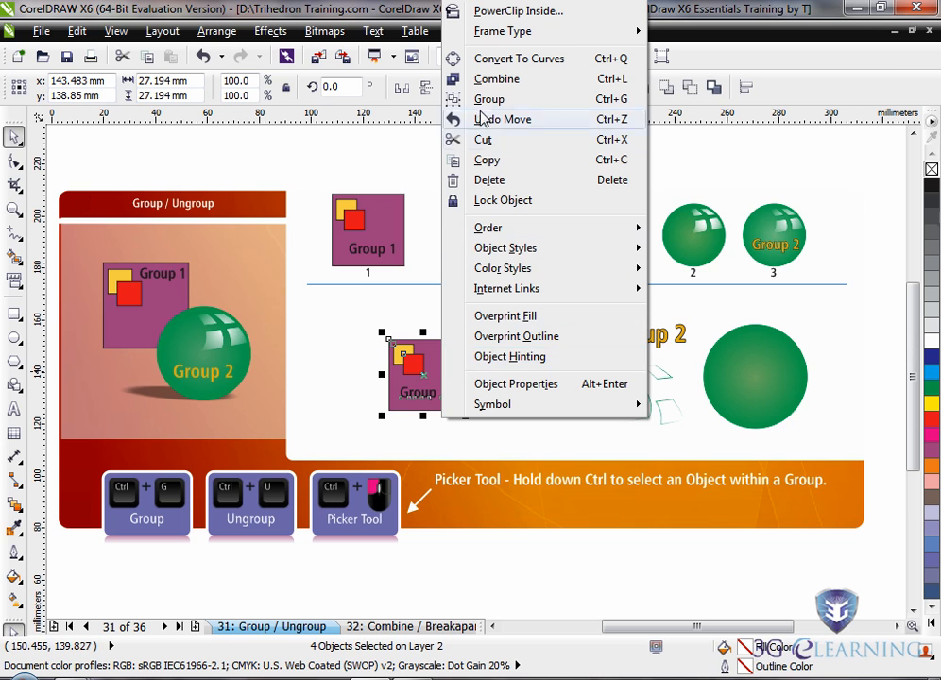
{"action": "key", "text": "Escape"}
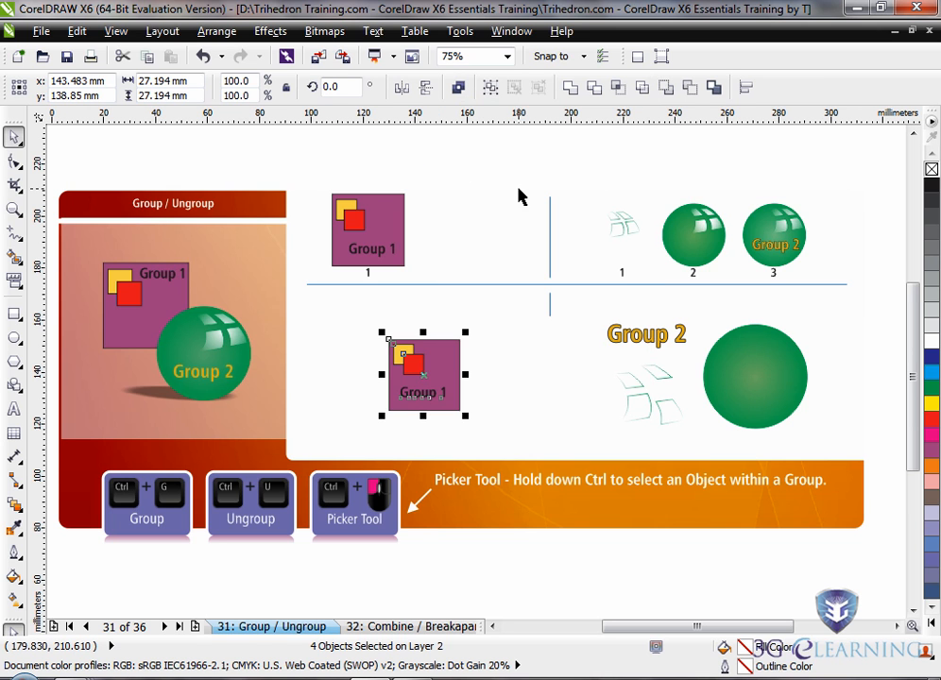
{"action": "left_click", "coordinate": [489, 90]}
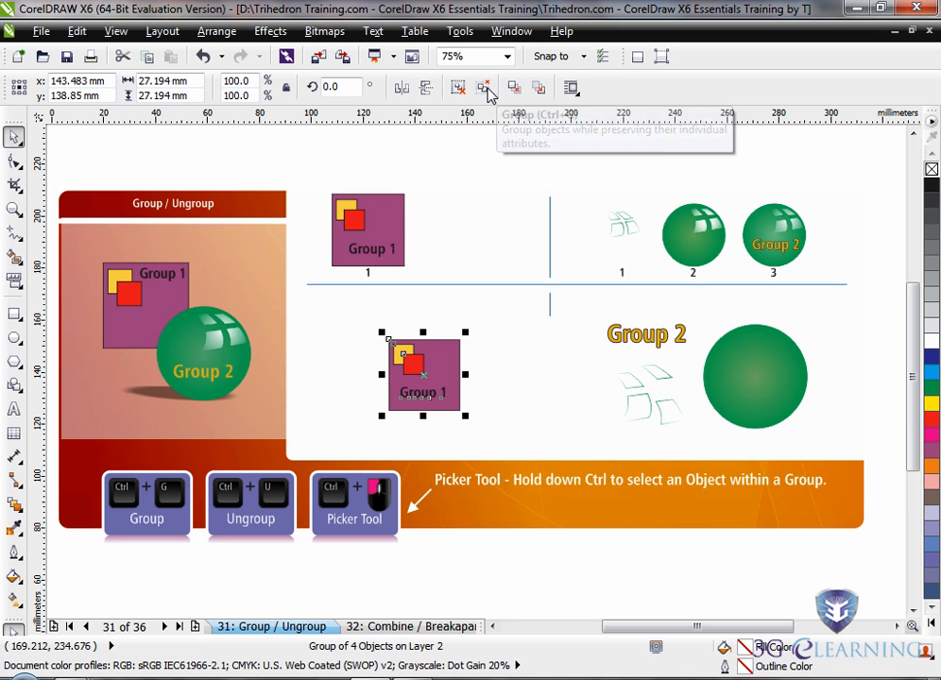
Move the new Group 1 artwork as one object to sit directly beneath example 1, and deselect it
{"action": "left_click_drag", "start_coordinate": [422, 374], "coordinate": [376, 362]}
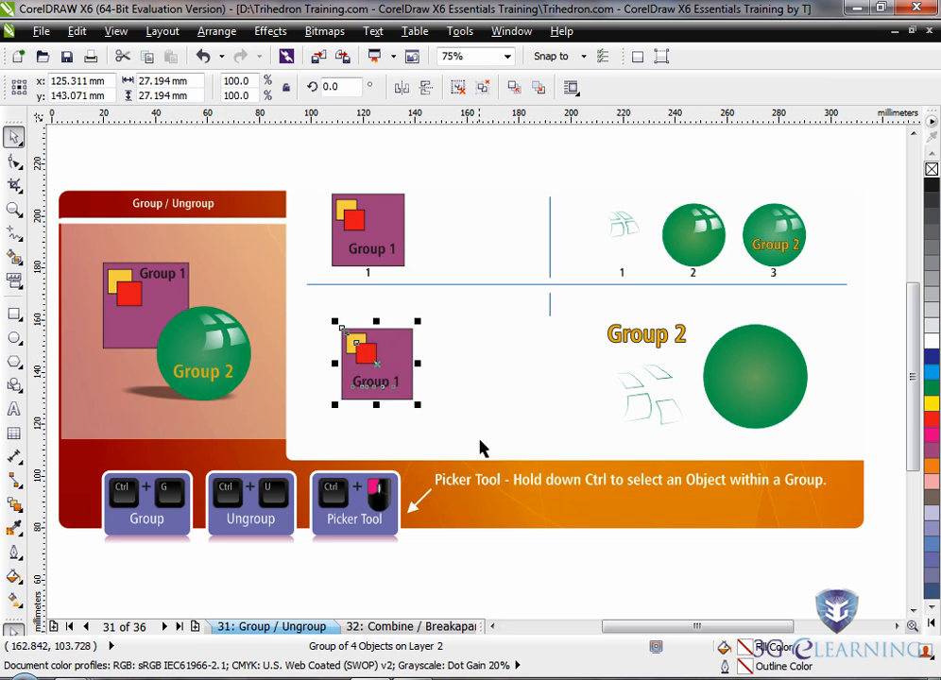
{"action": "mouse_move", "coordinate": [416, 403]}
{"action": "left_mouse_down"}
{"action": "mouse_move", "coordinate": [457, 437]}
{"action": "mouse_move", "coordinate": [422, 412]}
{"action": "left_mouse_up"}
{"action": "left_click", "coordinate": [507, 366]}
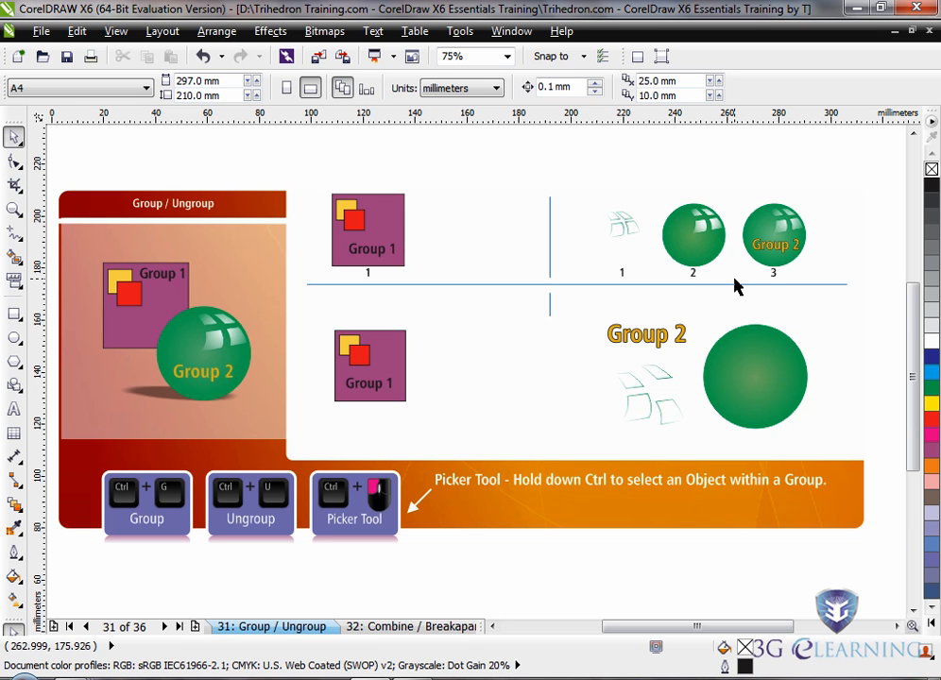
Arrange the four loose window-reflection shapes in the upper-right part of the large green sphere, following the numbered Group 2 examples
{"action": "left_click", "coordinate": [627, 237]}
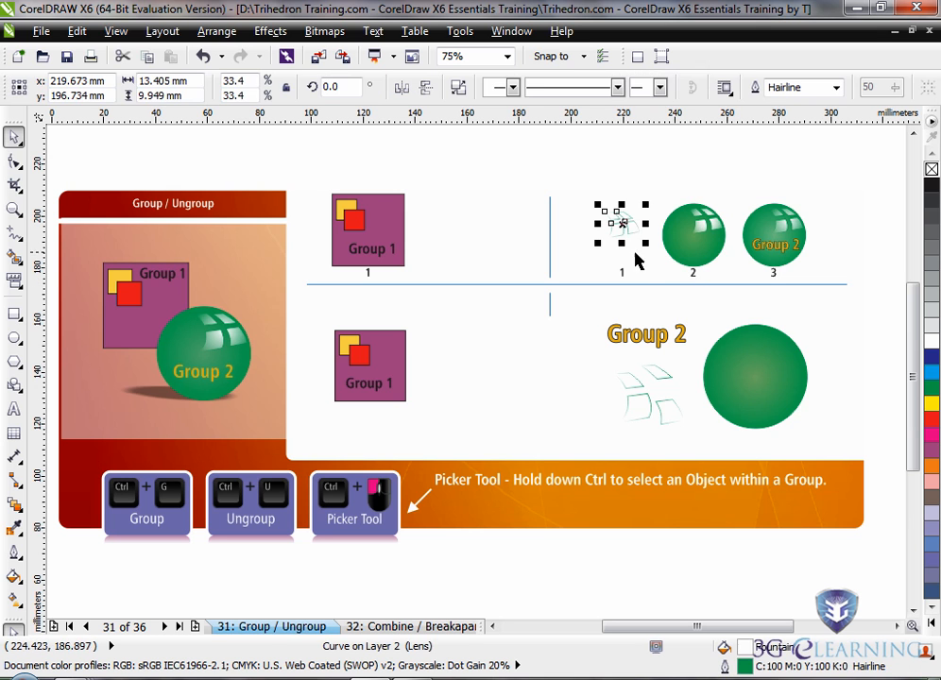
{"action": "left_click", "coordinate": [707, 237]}
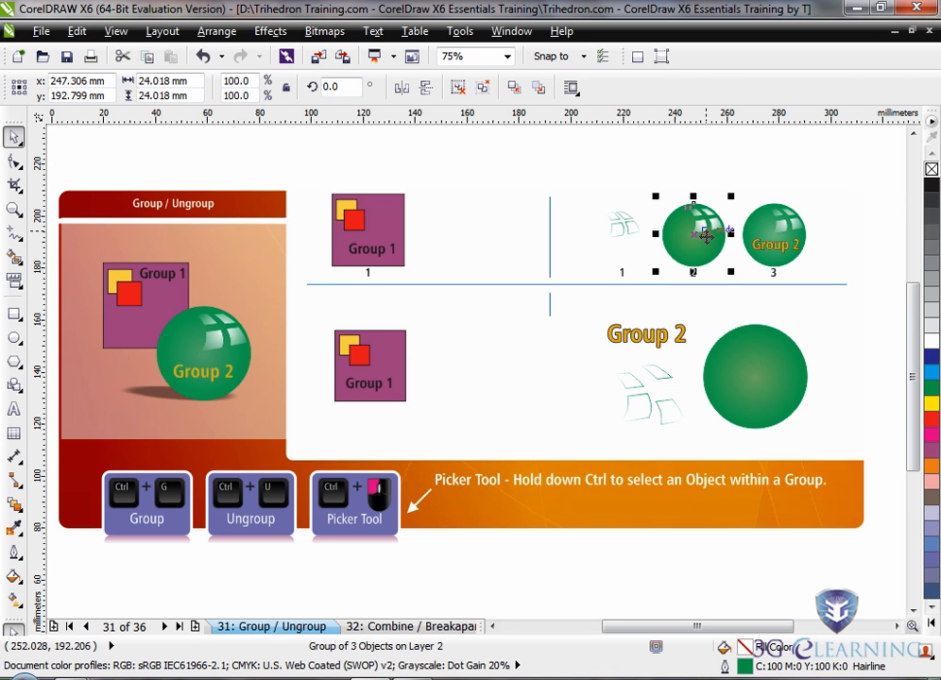
{"action": "left_click", "coordinate": [793, 238]}
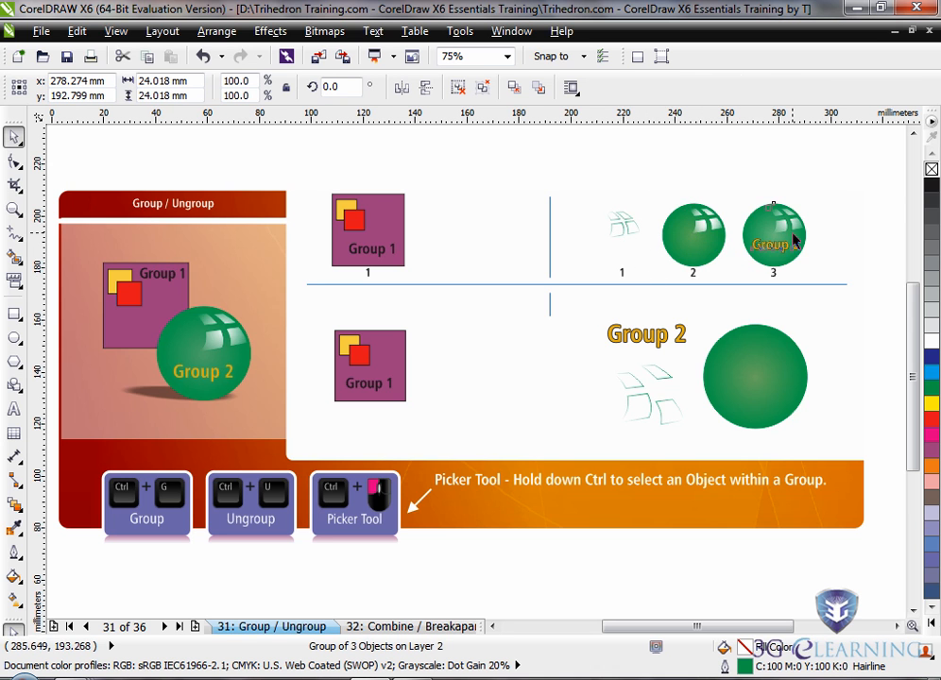
{"action": "left_click", "coordinate": [841, 256]}
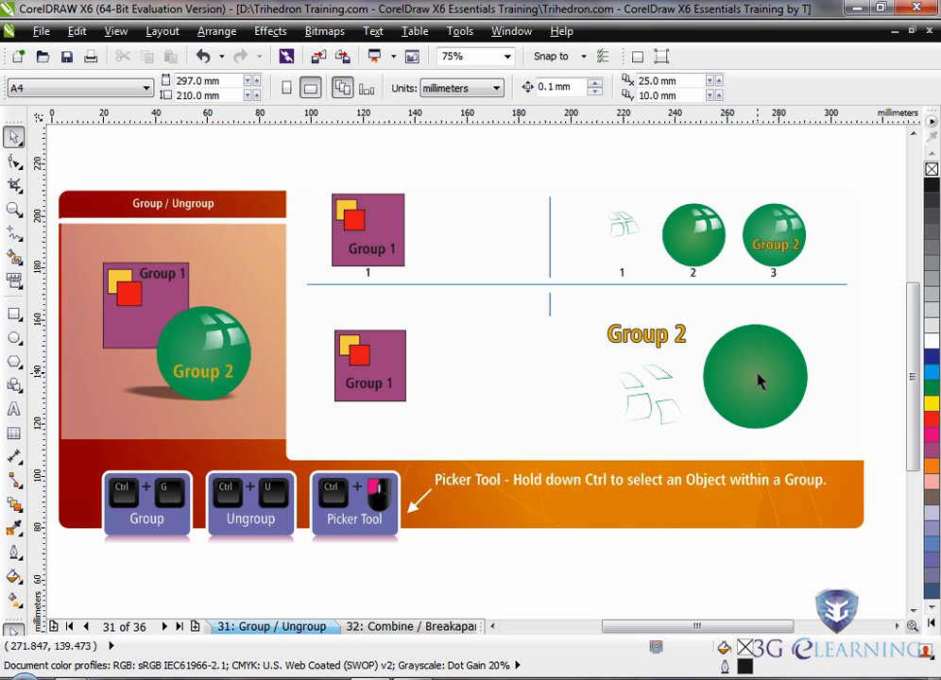
{"action": "left_click_drag", "start_coordinate": [666, 380], "coordinate": [771, 347]}
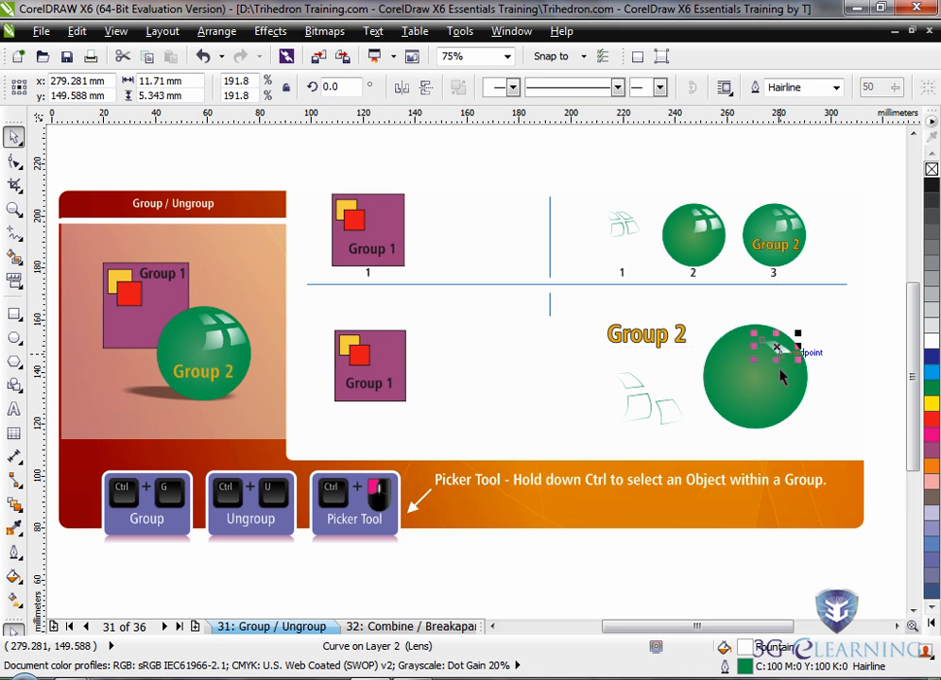
{"action": "left_click", "coordinate": [630, 384]}
{"action": "left_click_drag", "start_coordinate": [630, 383], "coordinate": [761, 356]}
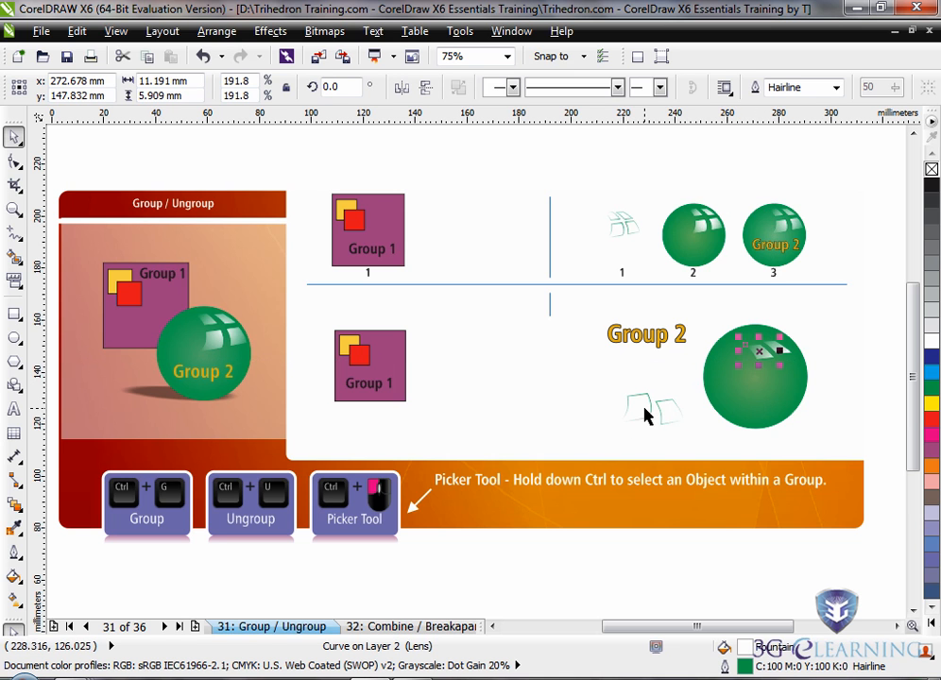
{"action": "left_click_drag", "start_coordinate": [645, 416], "coordinate": [780, 348]}
{"action": "left_click", "coordinate": [841, 391]}
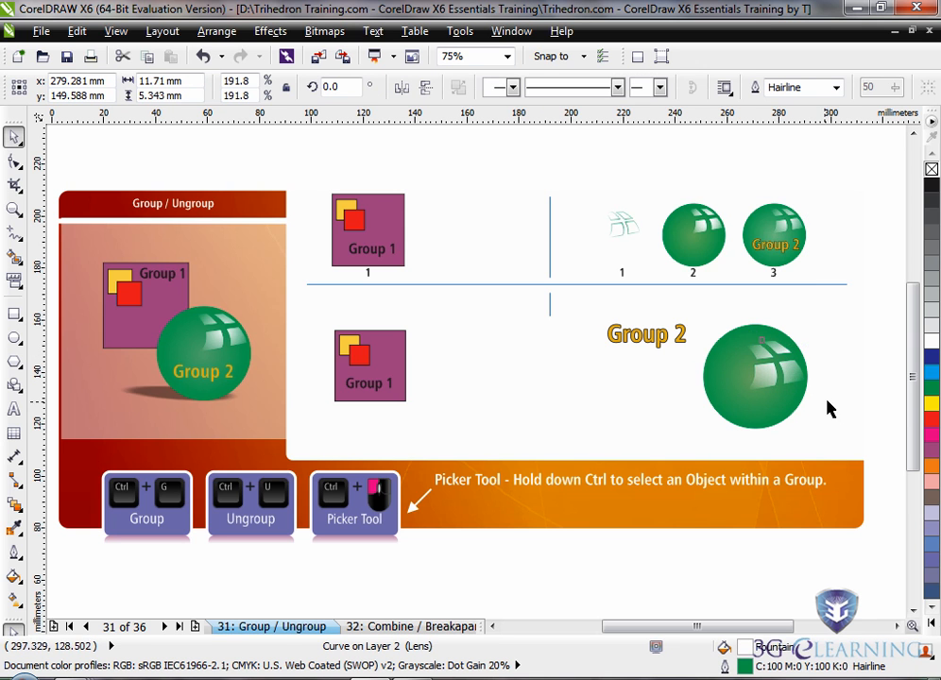
Nudge the upper-left reflection shape on the large green sphere about 0.4 mm to the left
{"action": "left_click", "coordinate": [831, 380]}
{"action": "key", "text": "Tab"}
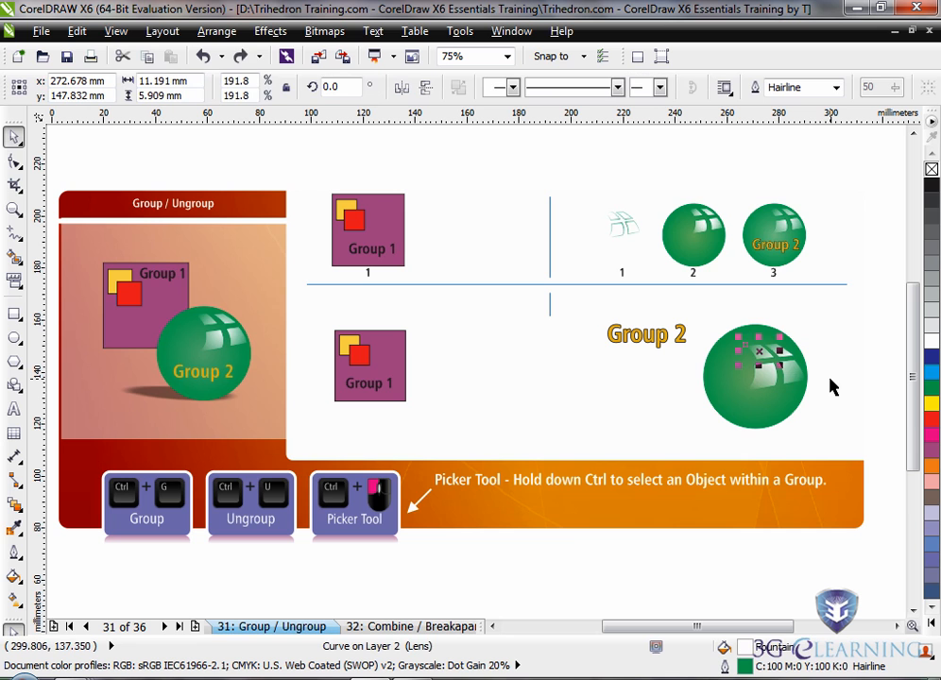
{"action": "key", "text": "Left"}
{"action": "key", "text": "Left"}
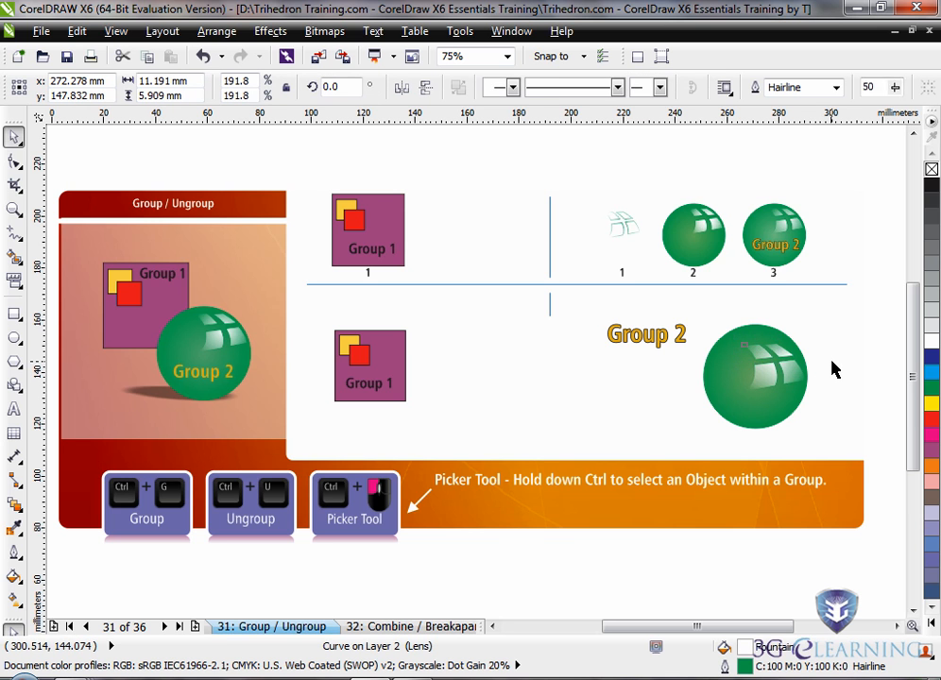
{"action": "left_click", "coordinate": [833, 369]}
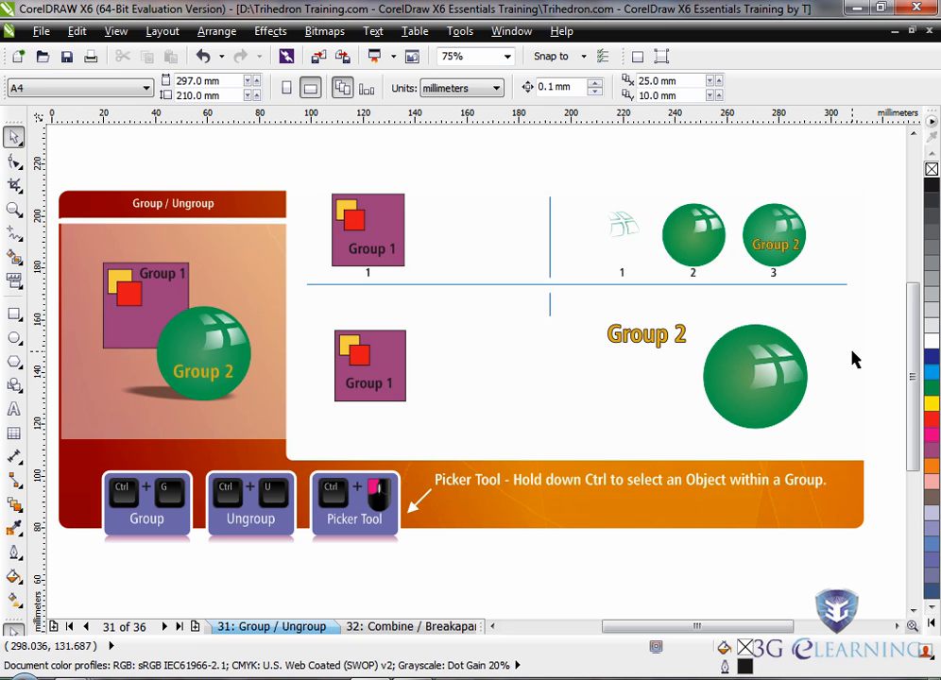
Group the four reflection shapes on the large green sphere, leaving the sphere itself out of the group
{"action": "left_click_drag", "start_coordinate": [824, 330], "coordinate": [735, 401]}
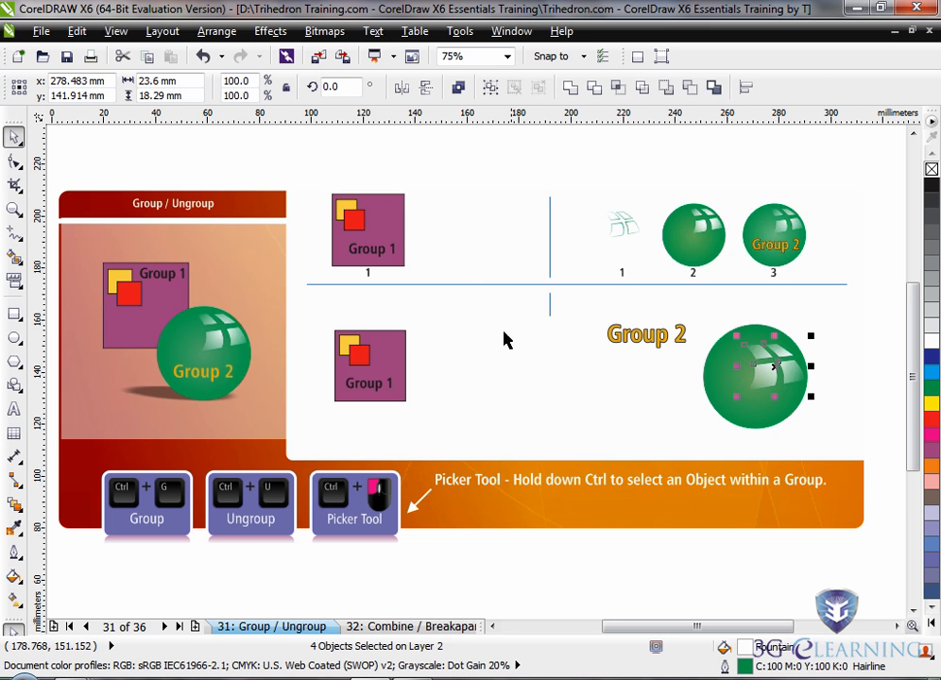
{"action": "left_click", "coordinate": [487, 88]}
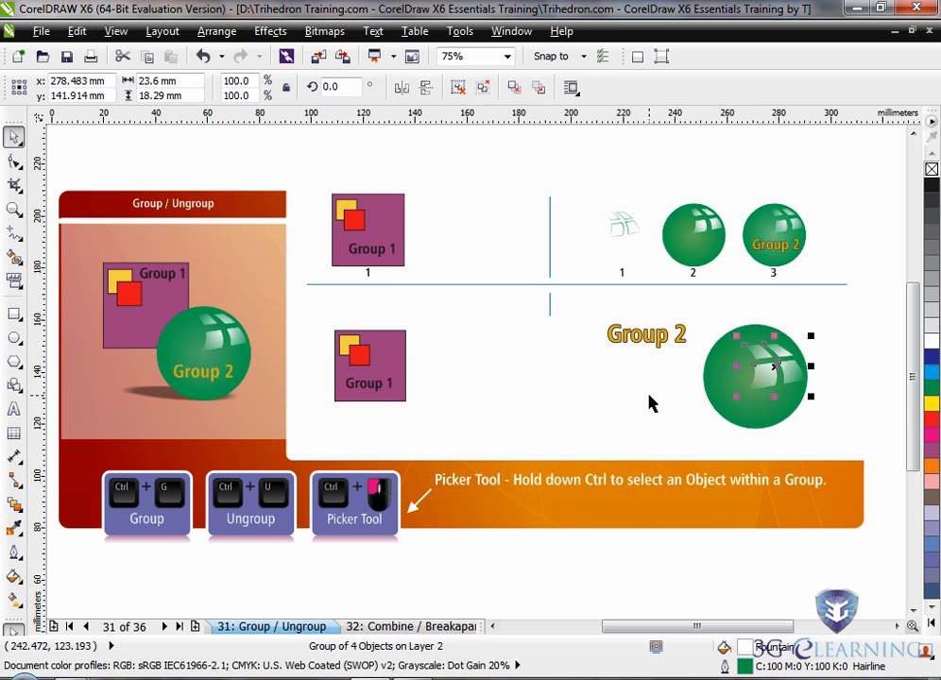
{"action": "left_click", "coordinate": [820, 398]}
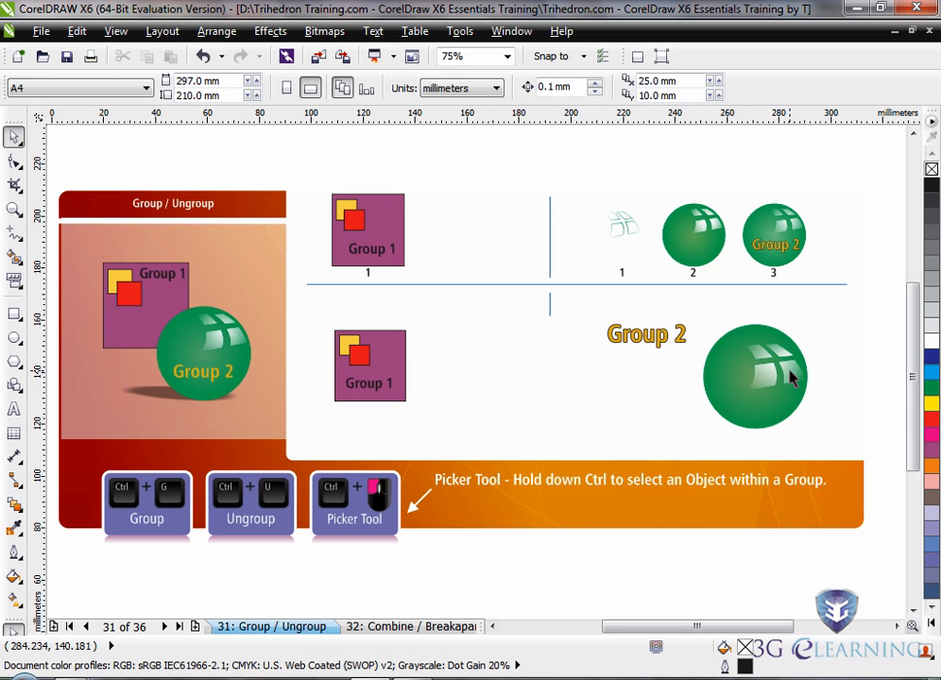
Skew the reflection group slightly and shift it about 2 mm upward within the large green sphere
{"action": "left_click", "coordinate": [790, 376]}
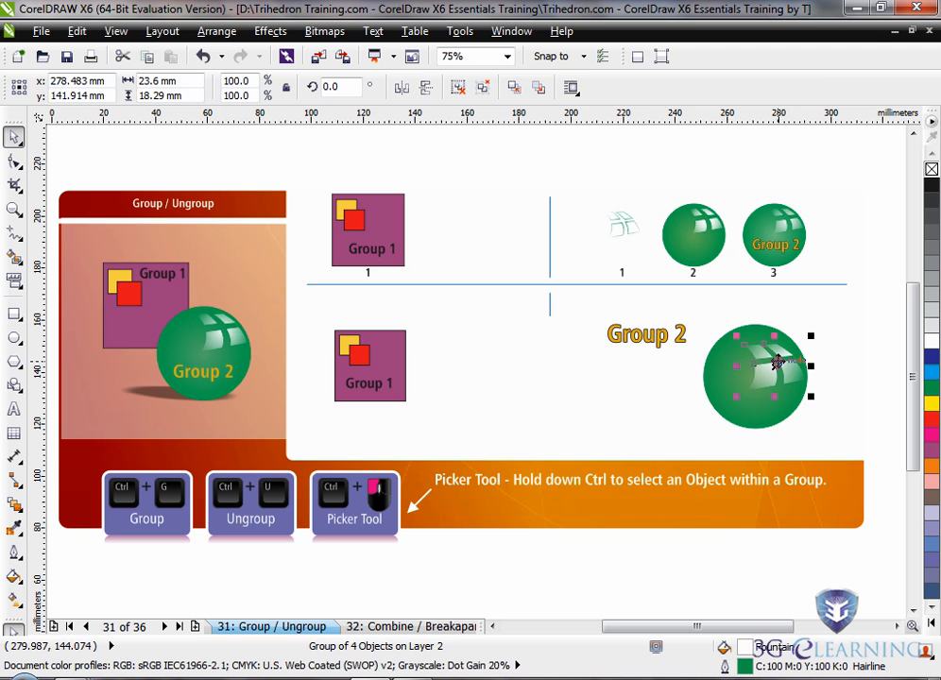
{"action": "left_click", "coordinate": [775, 363]}
{"action": "left_click_drag", "start_coordinate": [773, 335], "coordinate": [783, 333]}
{"action": "left_click", "coordinate": [837, 378]}
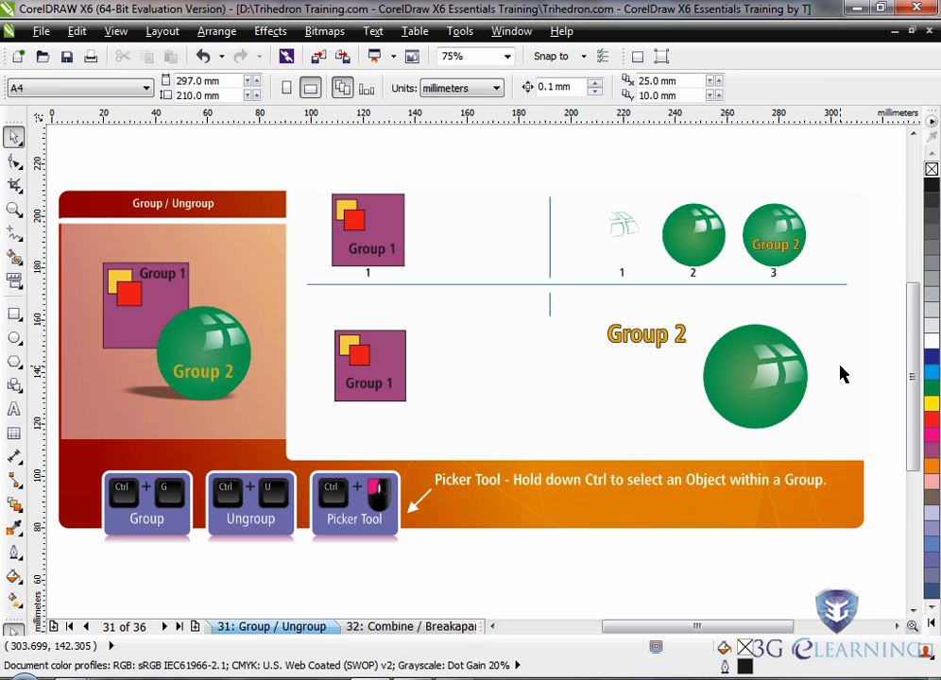
{"action": "left_click", "coordinate": [780, 380]}
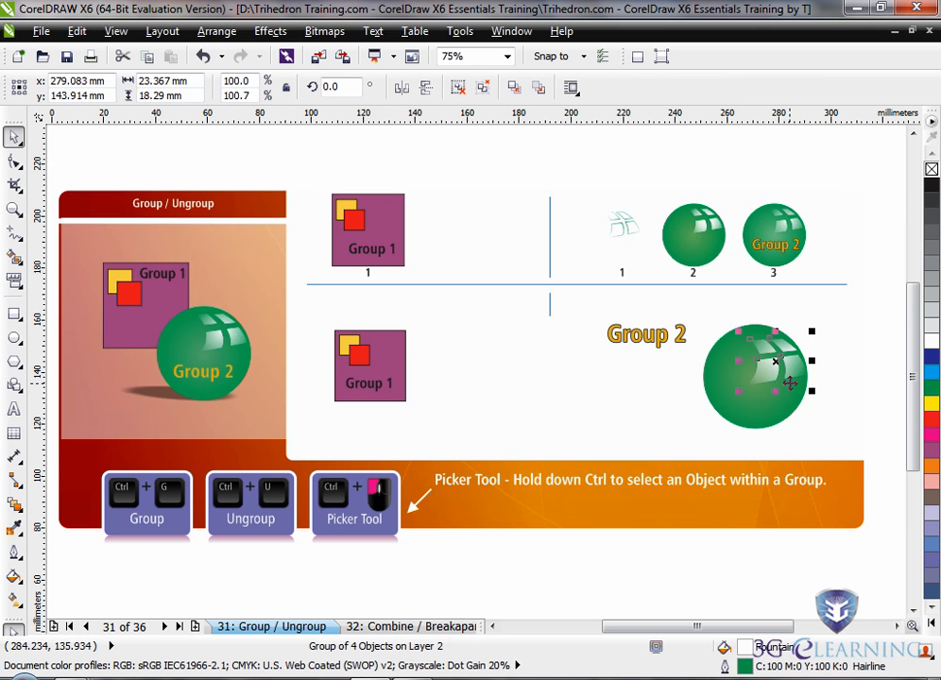
{"action": "left_click", "coordinate": [727, 310]}
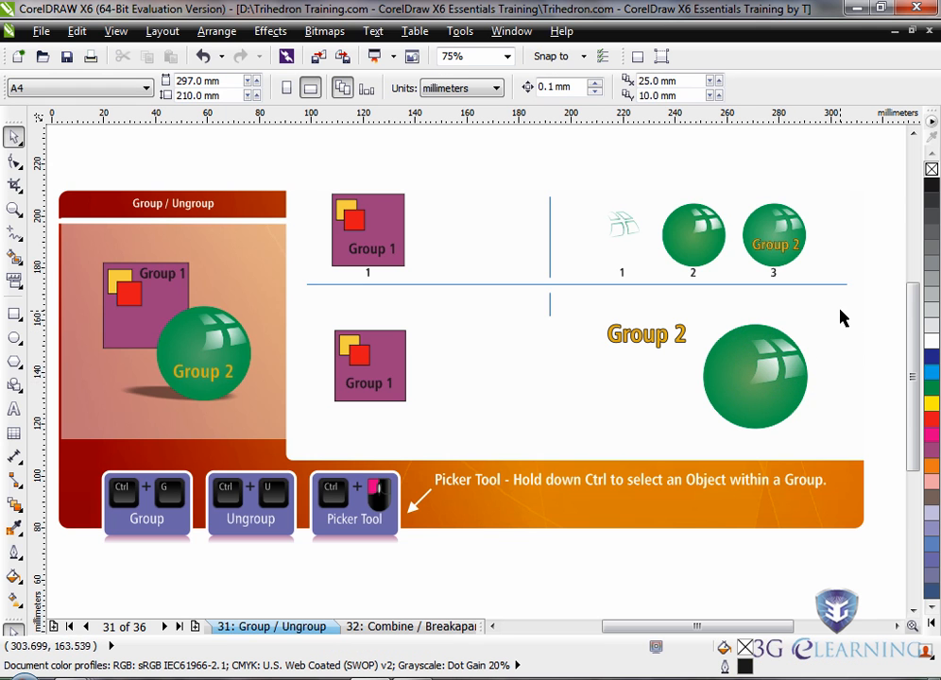
Group the large green sphere together with its grouped window reflections
{"action": "left_click_drag", "start_coordinate": [814, 409], "coordinate": [699, 449]}
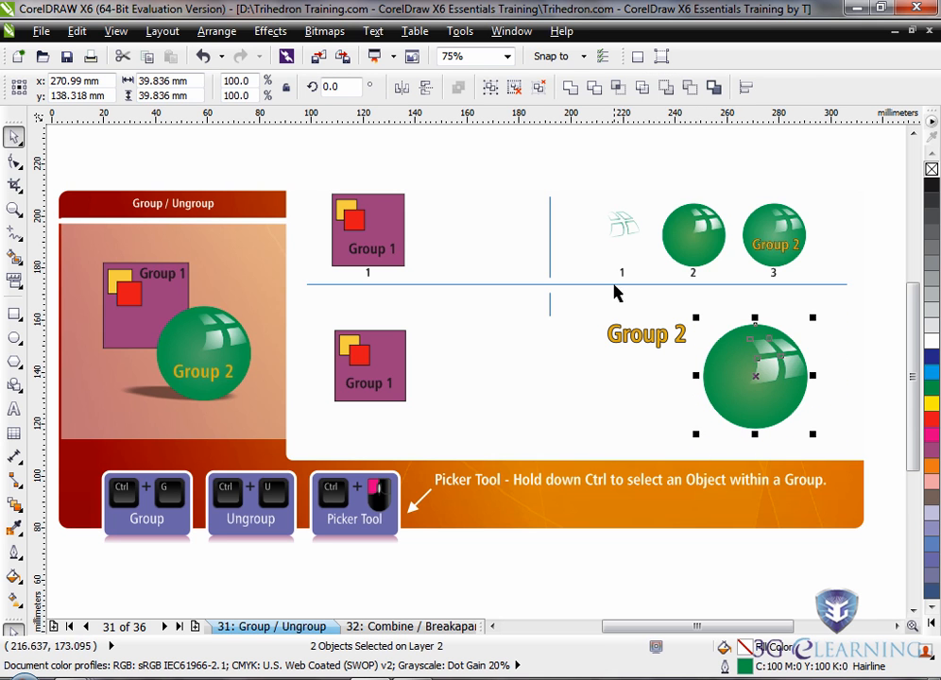
{"action": "left_click", "coordinate": [490, 88]}
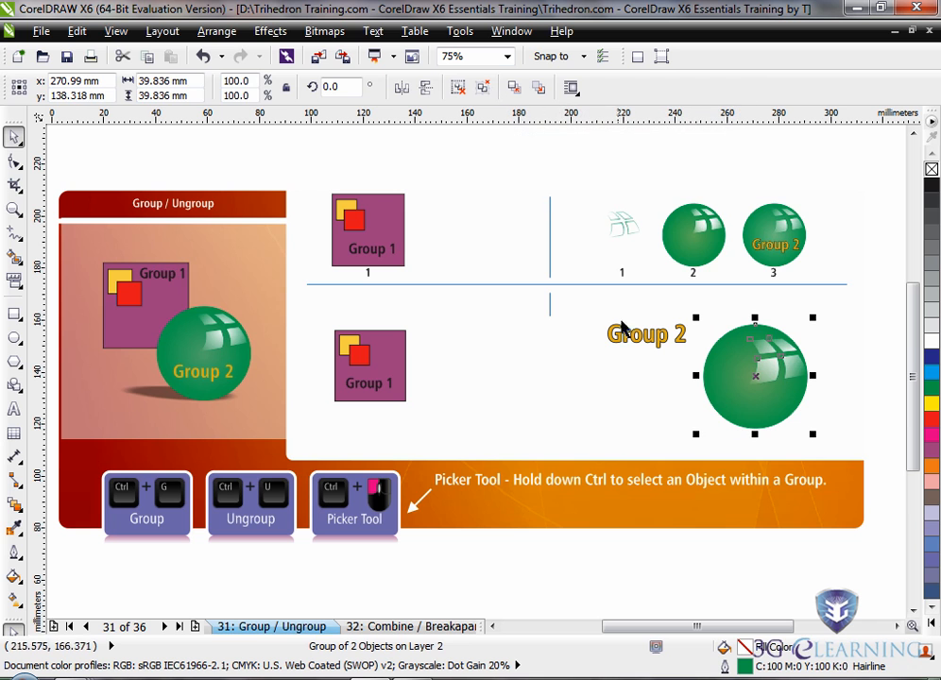
{"action": "left_click", "coordinate": [682, 424]}
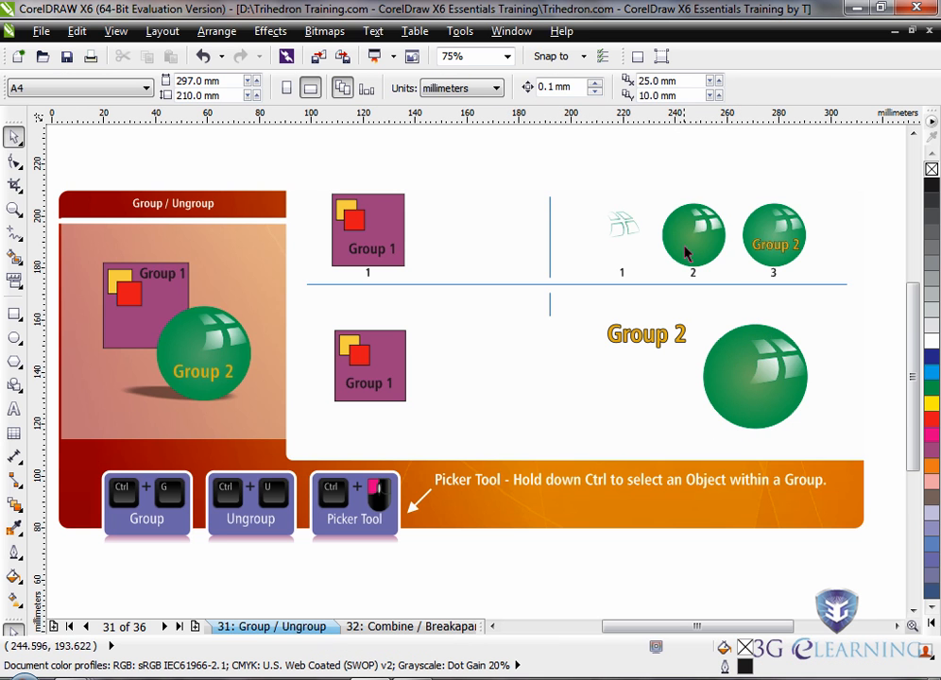
Move the loose Group 2 text onto the lower part of the large green sphere, centred, and group it with the sphere artwork
{"action": "left_click_drag", "start_coordinate": [592, 307], "coordinate": [697, 377]}
{"action": "left_click_drag", "start_coordinate": [653, 340], "coordinate": [762, 406]}
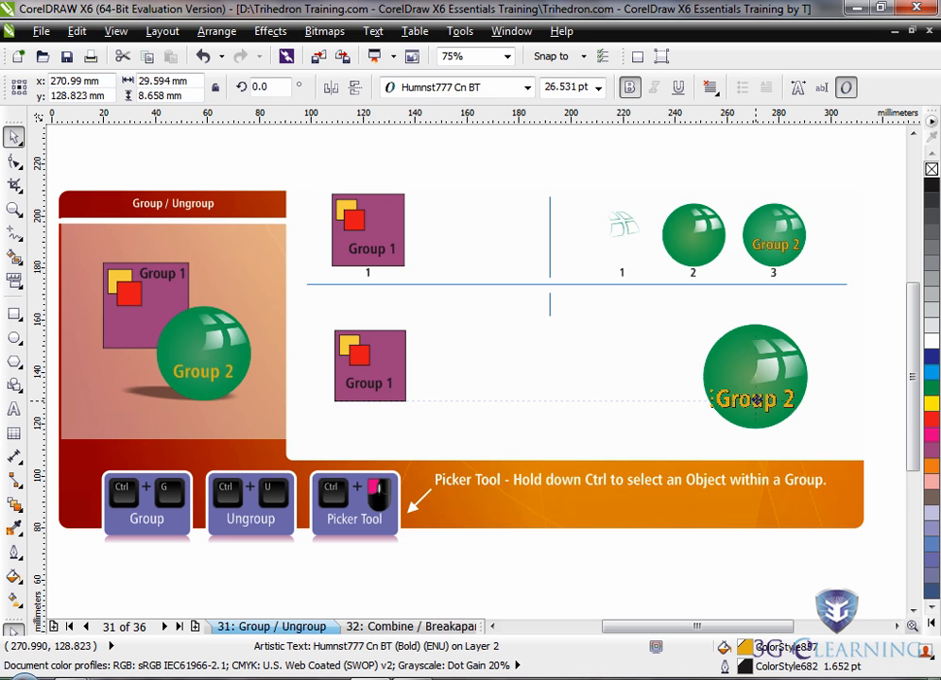
{"action": "left_click", "coordinate": [867, 332]}
{"action": "left_click_drag", "start_coordinate": [847, 318], "coordinate": [661, 449]}
{"action": "left_click", "coordinate": [490, 87]}
{"action": "left_click", "coordinate": [835, 256]}
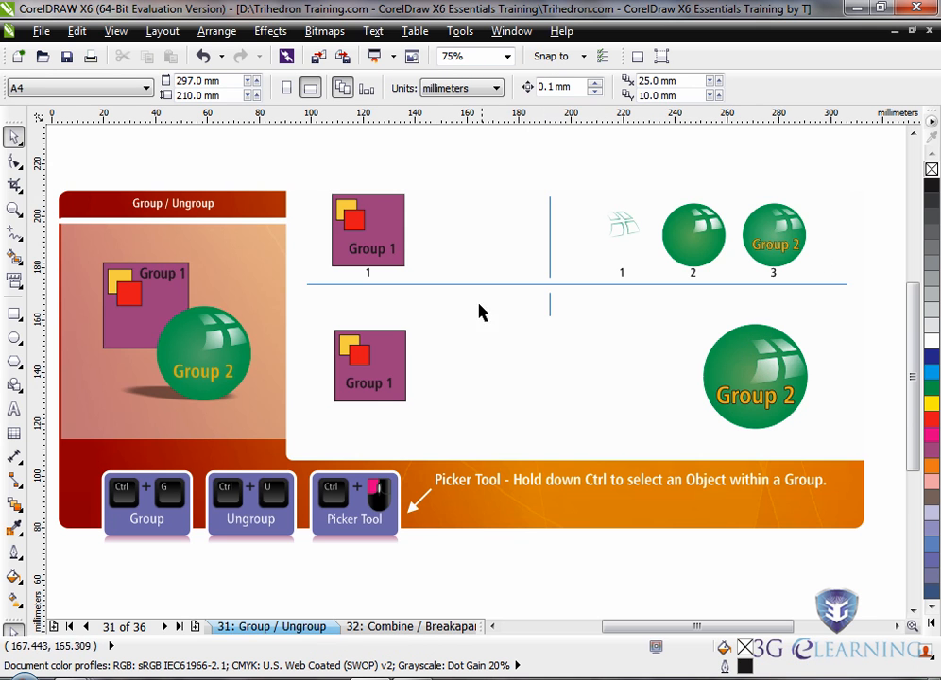
Select the lower Group 1 artwork and the large Group 2 sphere in turn to check that each behaves as one group
{"action": "left_click", "coordinate": [371, 399]}
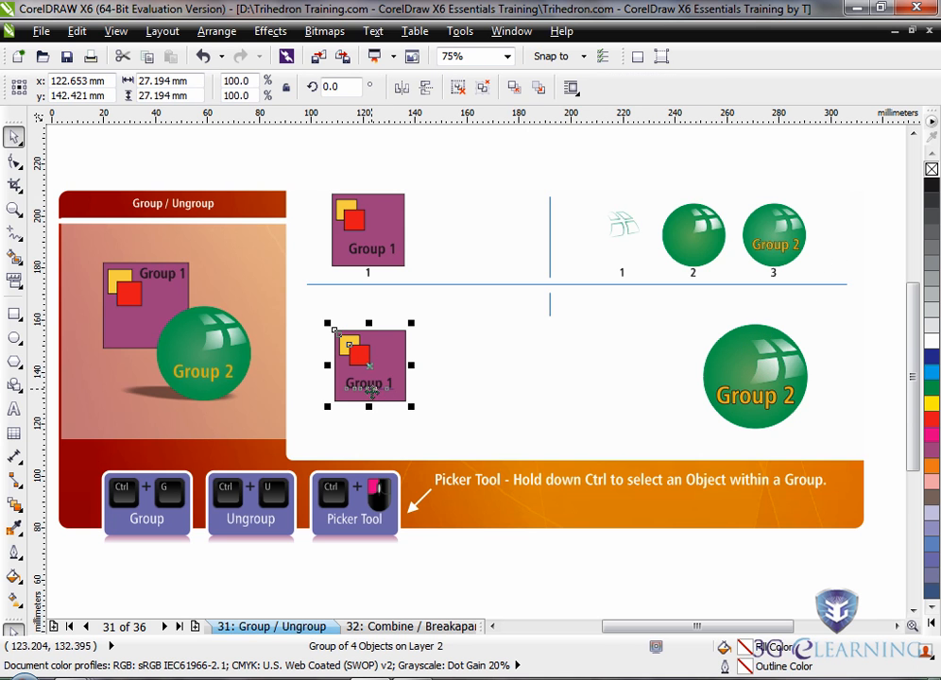
{"action": "left_click", "coordinate": [760, 383]}
{"action": "left_click", "coordinate": [676, 414]}
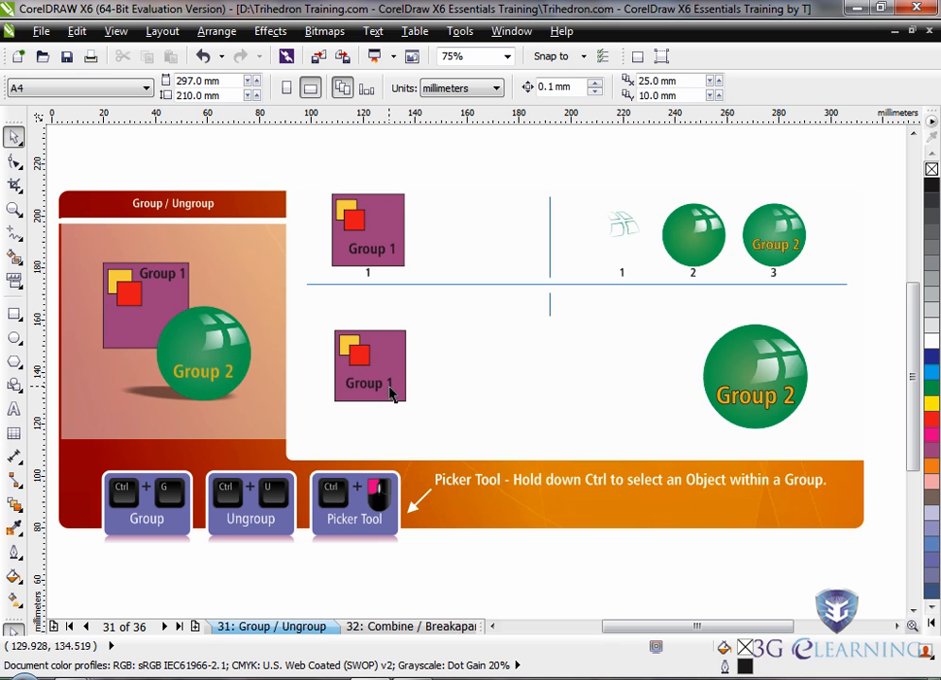
{"action": "left_click", "coordinate": [762, 367]}
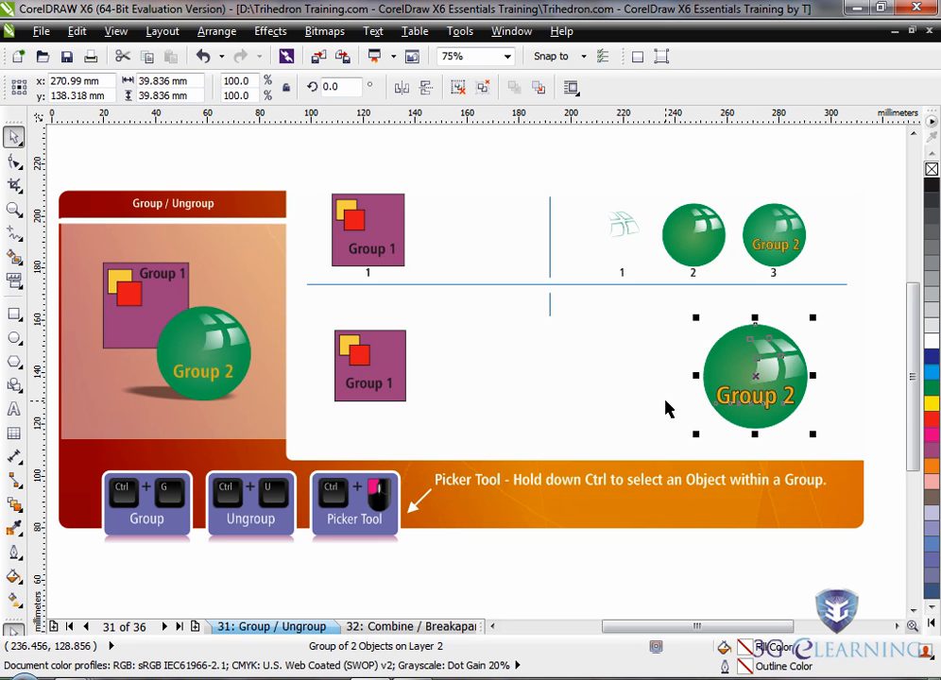
{"action": "left_click", "coordinate": [611, 401]}
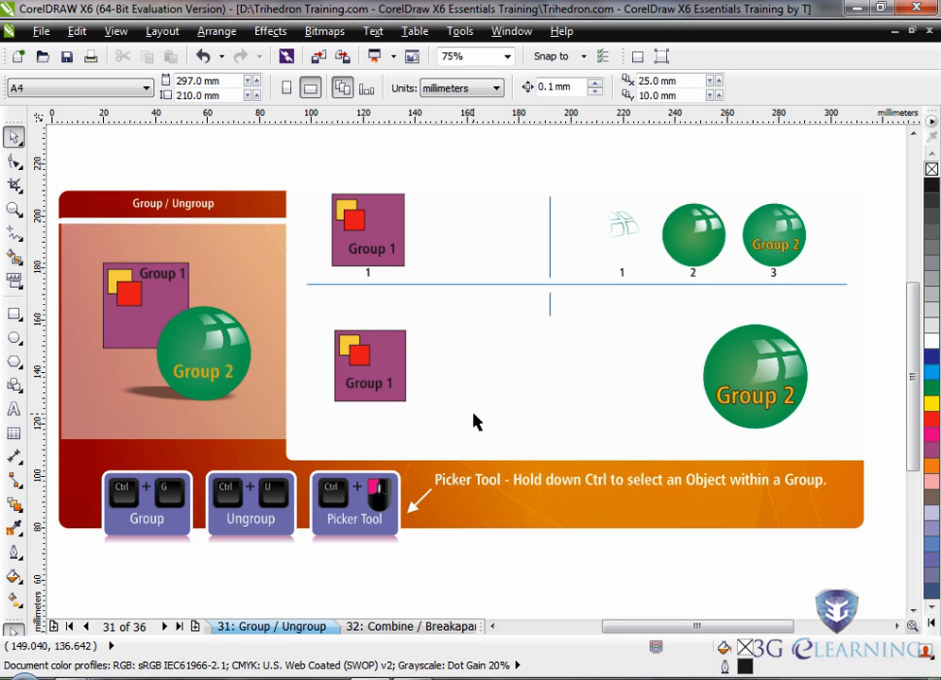
Select the purple square, the text, the red square and the yellow square individually inside the lower Group 1 artwork without ungrouping it
{"action": "left_click", "coordinate": [385, 364], "text": "ctrl"}
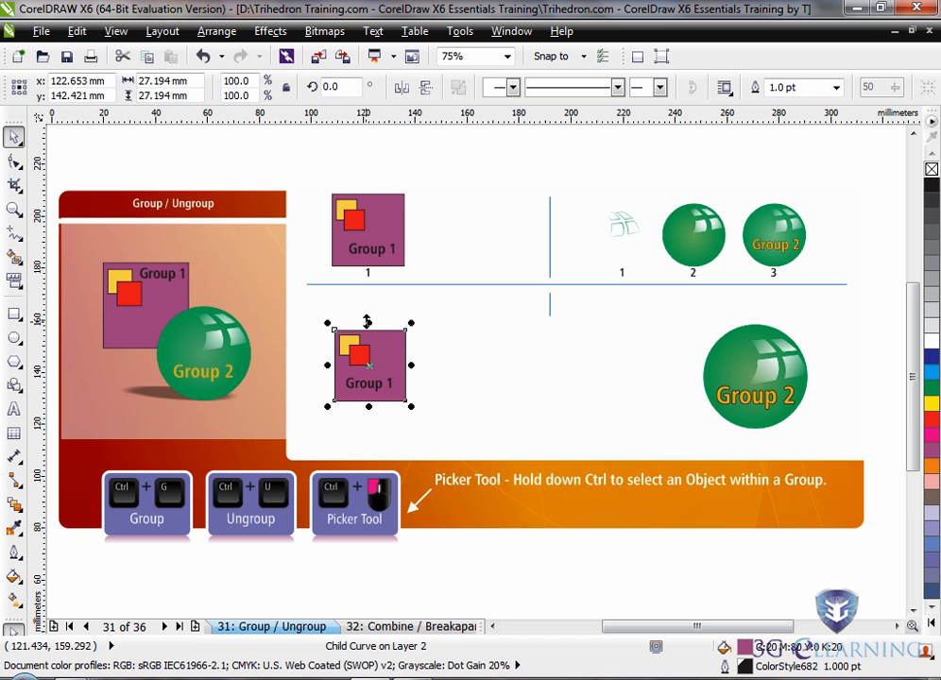
{"action": "left_click", "coordinate": [372, 391], "text": "ctrl"}
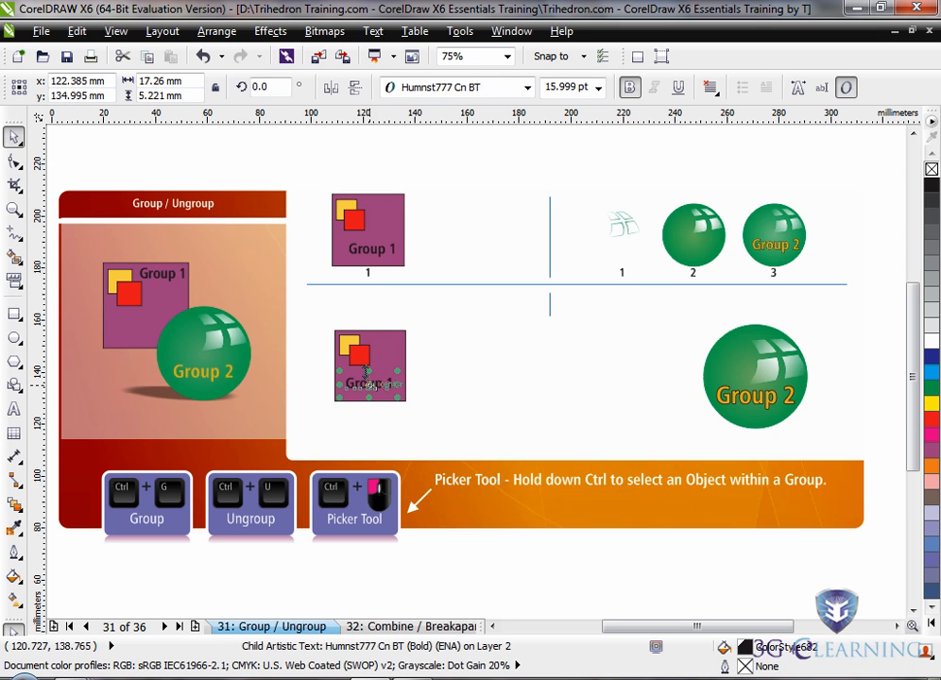
{"action": "left_click", "coordinate": [366, 360], "text": "ctrl"}
{"action": "left_click", "coordinate": [351, 346], "text": "ctrl"}
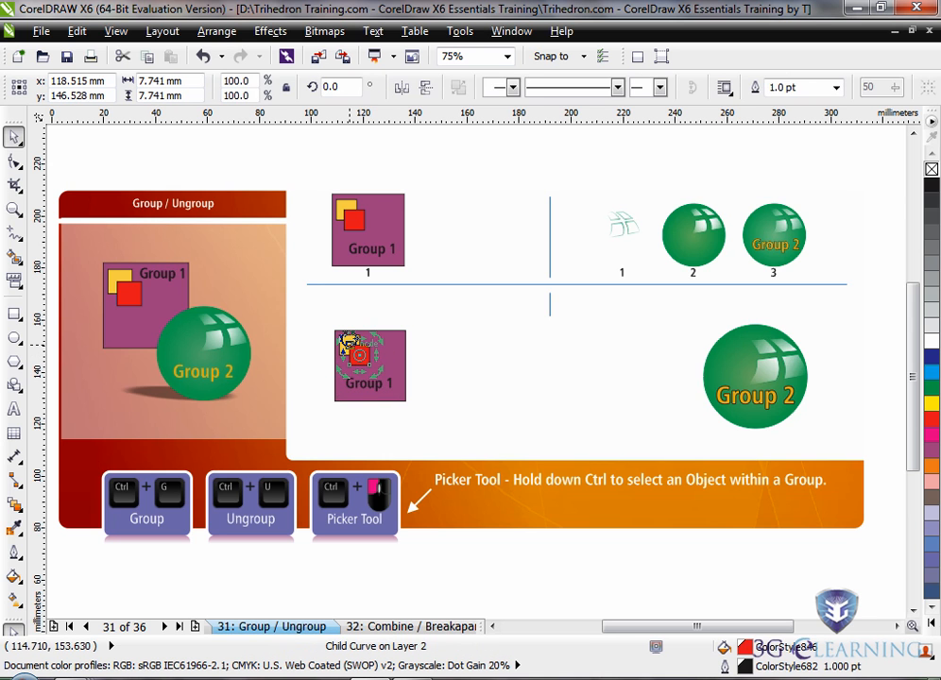
{"action": "left_click", "coordinate": [444, 364]}
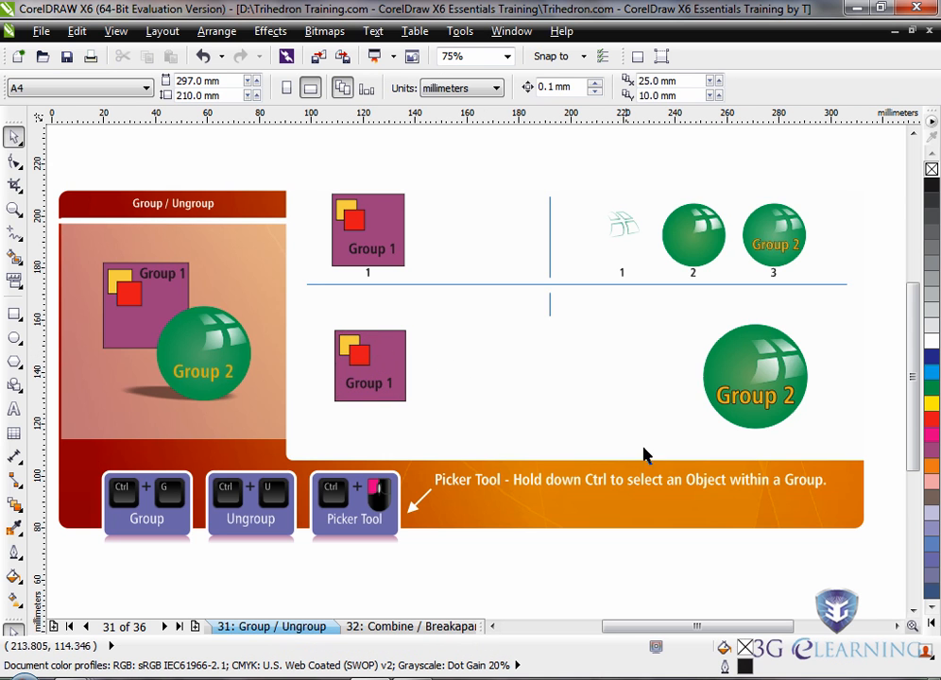
Move the whole large Group 2 sphere about 31 mm to the left as one group
{"action": "left_click", "coordinate": [748, 378], "text": "ctrl"}
{"action": "left_click", "coordinate": [749, 378]}
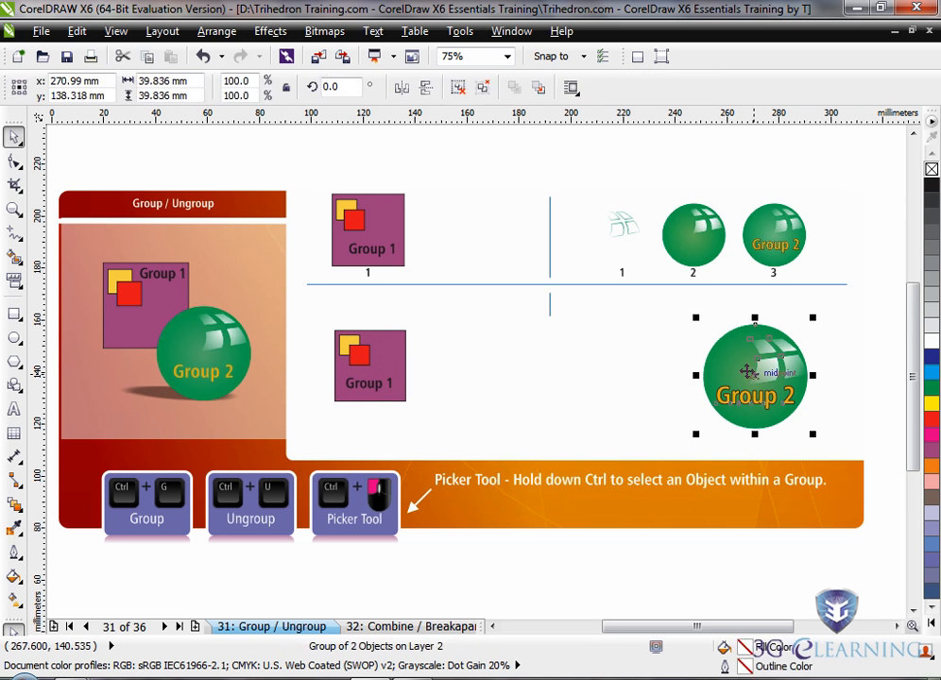
{"action": "left_click_drag", "start_coordinate": [748, 378], "coordinate": [668, 382]}
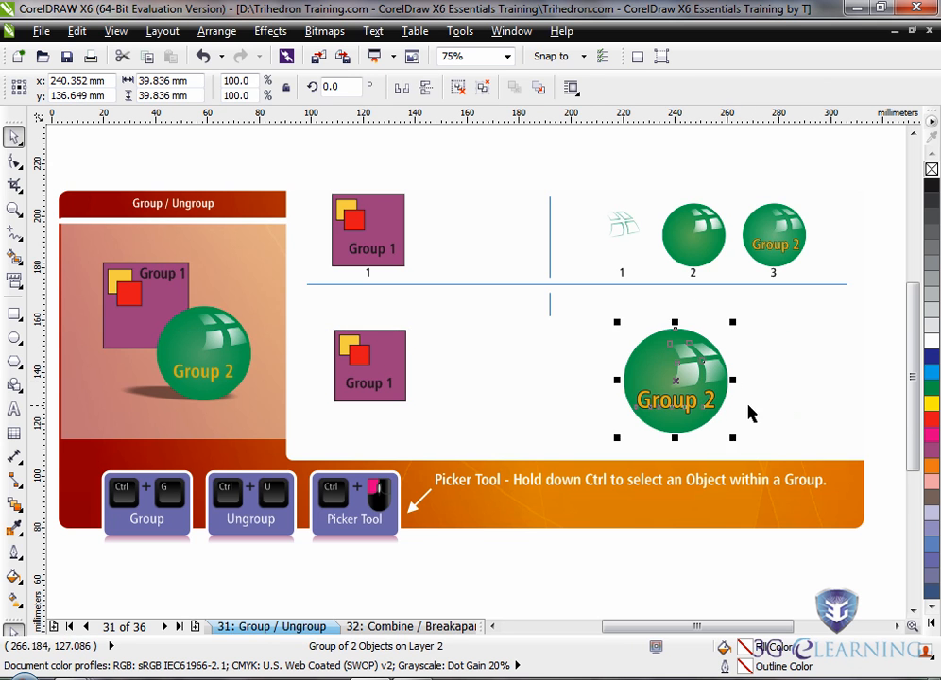
{"action": "left_click", "coordinate": [732, 423]}
Select the nested sphere group, the text, the reflection group and a single reflection pane in turn inside the ungrouped-free Group 2 artwork
{"action": "left_click", "coordinate": [667, 381], "text": "ctrl"}
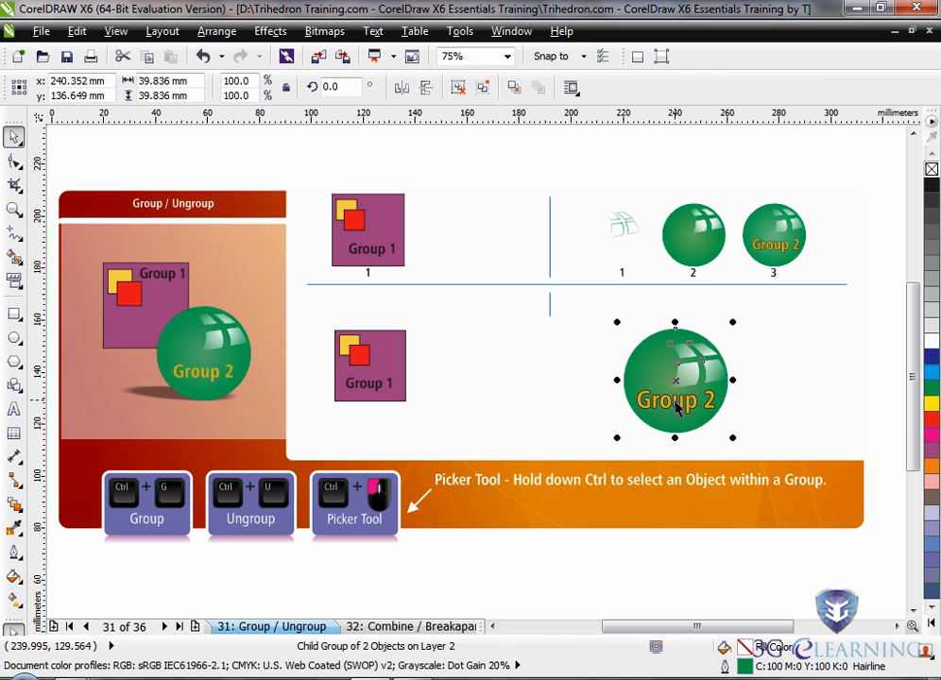
{"action": "left_click", "coordinate": [673, 406], "text": "ctrl"}
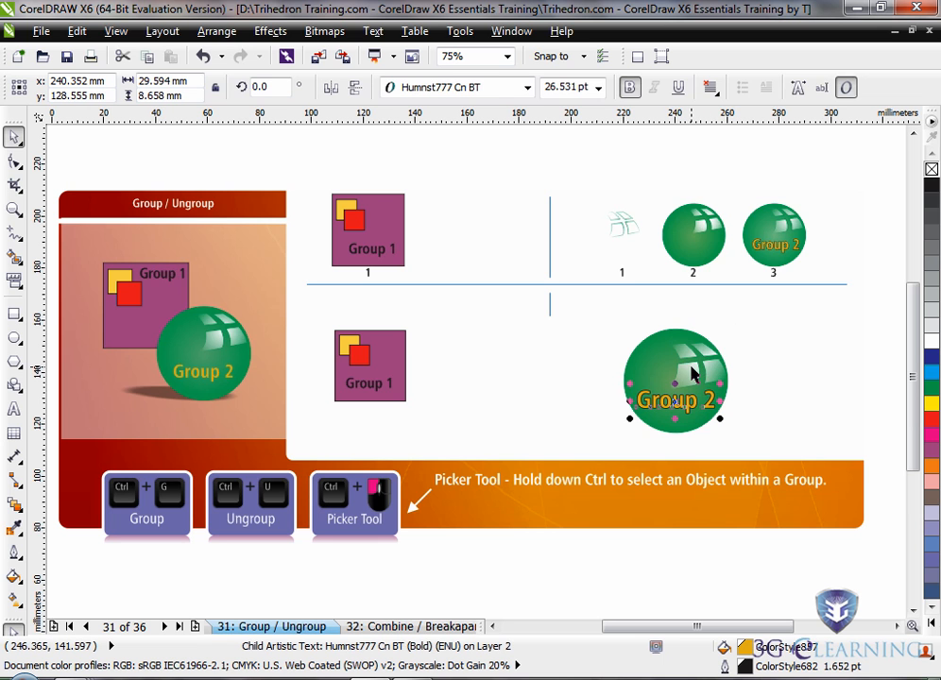
{"action": "left_click", "coordinate": [692, 372], "text": "ctrl"}
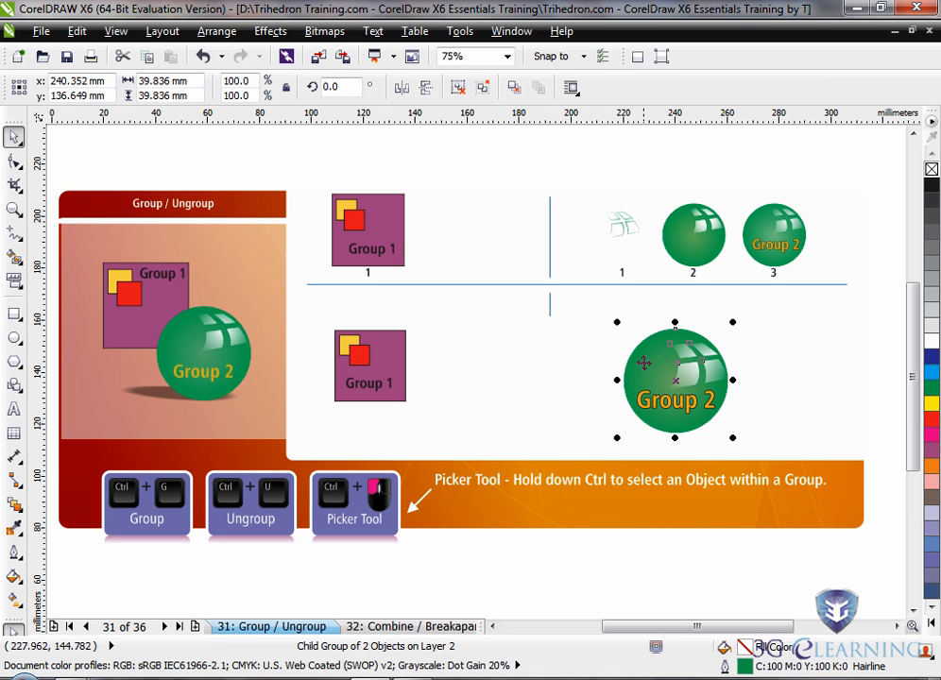
{"action": "left_click", "coordinate": [696, 375], "text": "ctrl"}
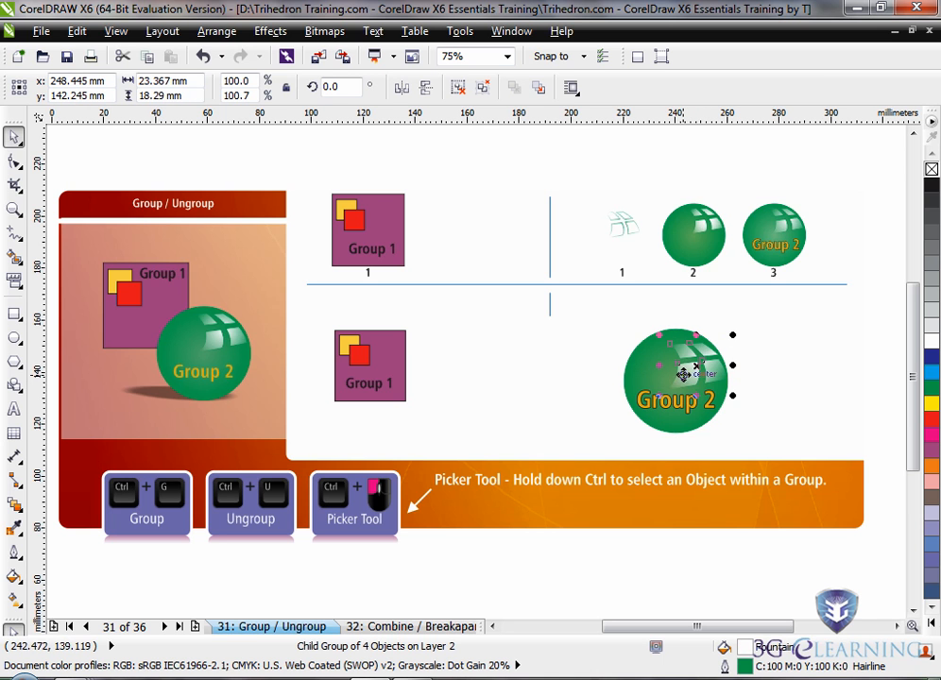
{"action": "left_click", "coordinate": [684, 375], "text": "ctrl"}
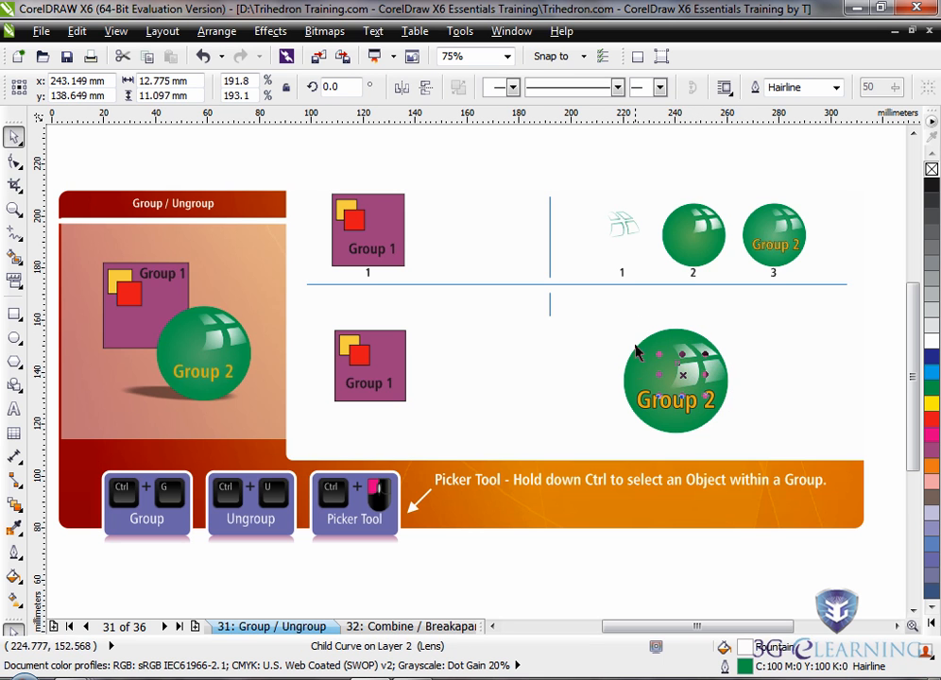
{"action": "left_click", "coordinate": [743, 406]}
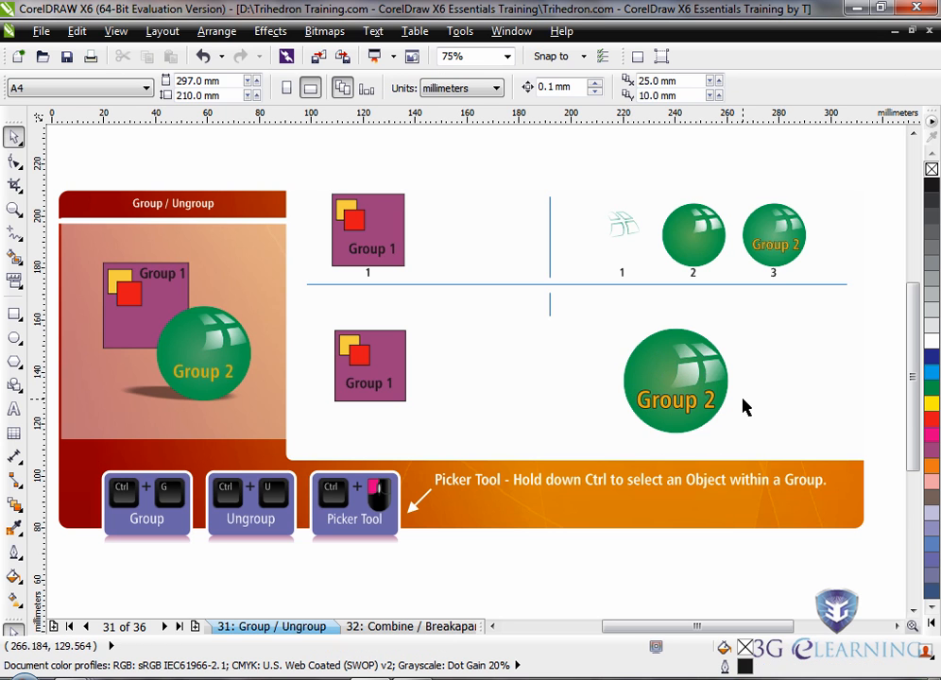
Move only the text inside the lower Group 1 artwork about 10 mm up and 4 mm right, overlapping the red square
{"action": "left_click", "coordinate": [404, 381], "text": "ctrl"}
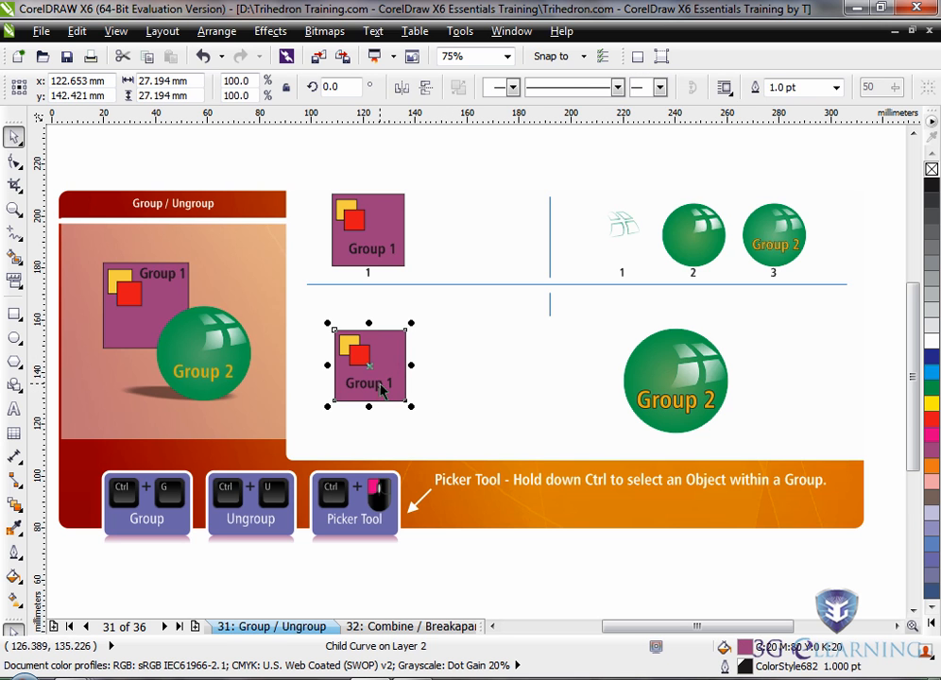
{"action": "left_click", "coordinate": [381, 387], "text": "ctrl"}
{"action": "left_click_drag", "start_coordinate": [381, 387], "coordinate": [381, 359]}
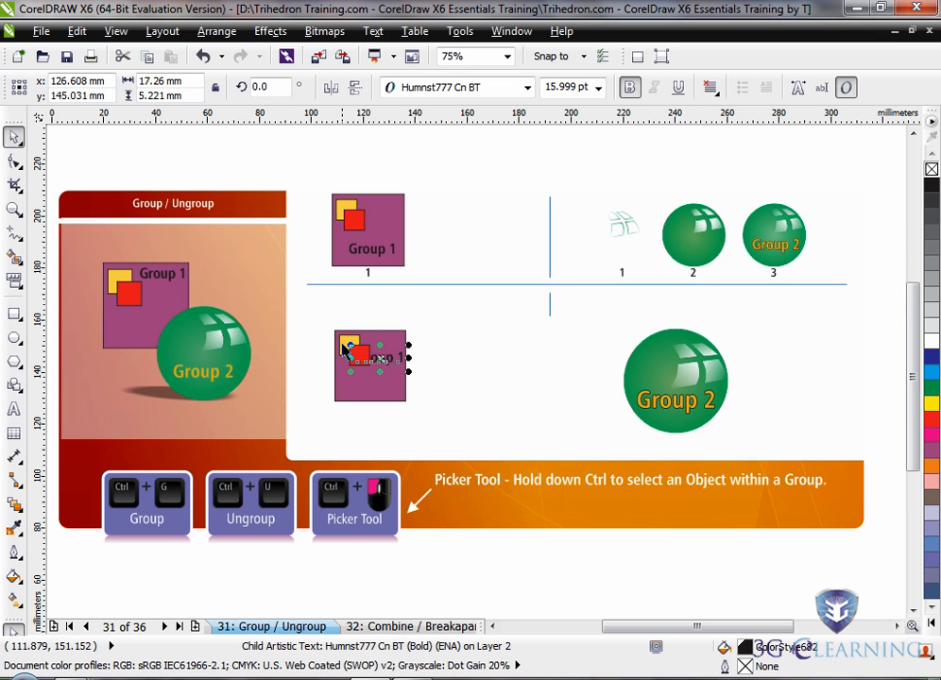
{"action": "left_click", "coordinate": [424, 392]}
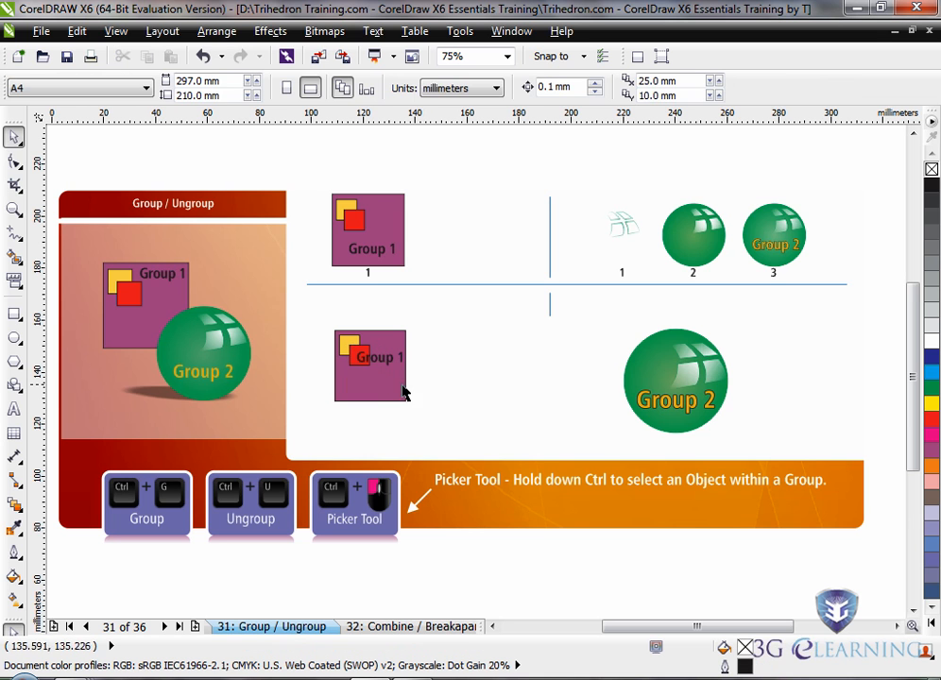
Step the Group 1 text backward through the squares' stacking order within its group, and bring it forward over the red square again
{"action": "left_click", "coordinate": [385, 367], "text": "ctrl"}
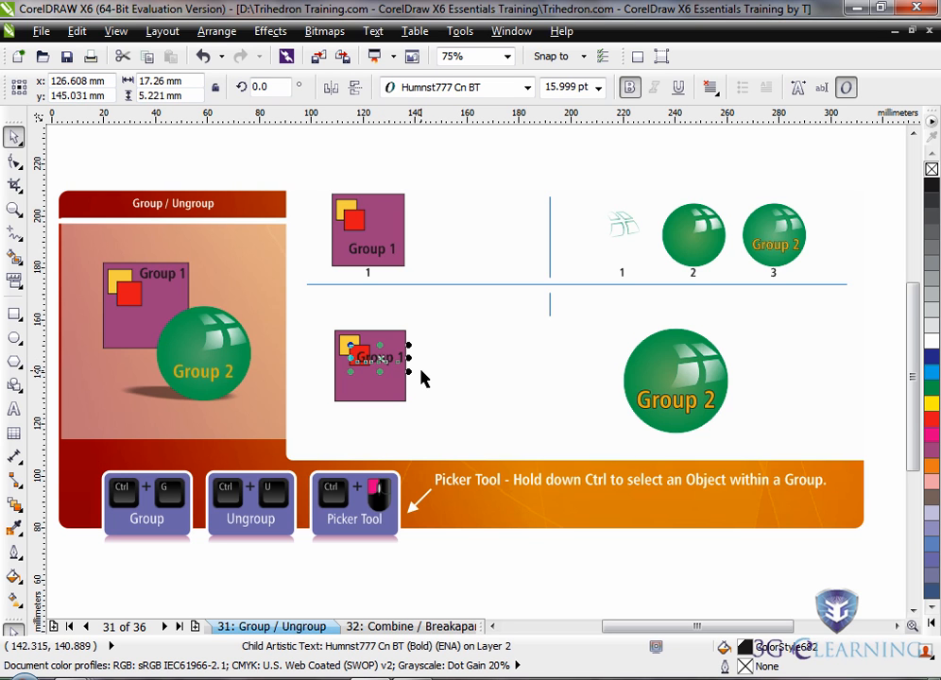
{"action": "key", "text": "ctrl+Page_Down"}
{"action": "key", "text": "ctrl+Page_Down"}
{"action": "key", "text": "ctrl+Page_Down"}
{"action": "key", "text": "ctrl+Page_Up"}
{"action": "left_click", "coordinate": [423, 379]}
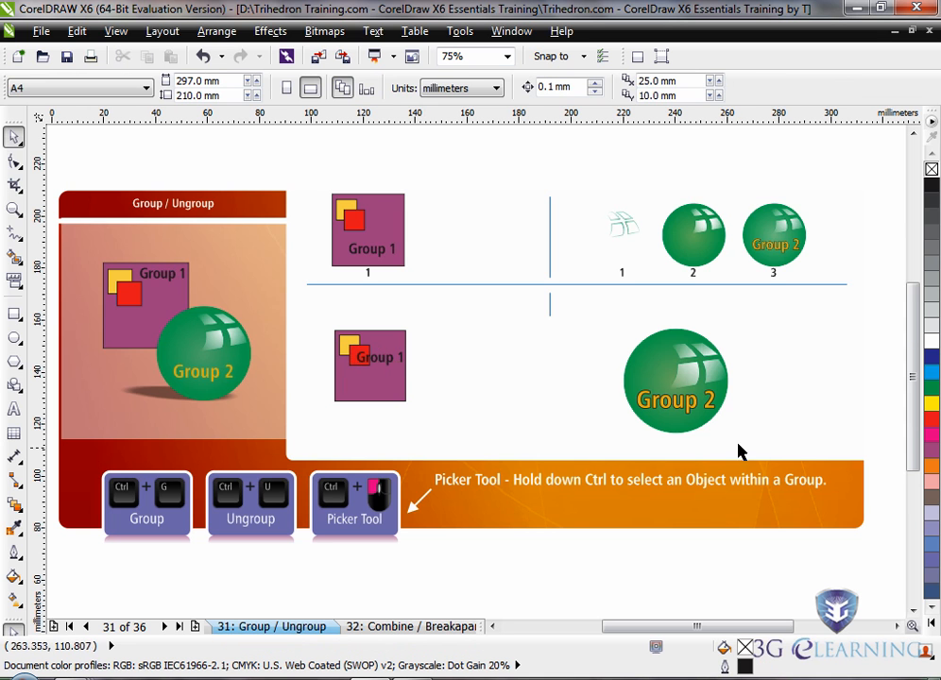
Move only the Group 2 text about 15 mm up inside its group and step it backward until it lies behind the sphere
{"action": "left_click", "coordinate": [674, 404], "text": "ctrl"}
{"action": "left_click_drag", "start_coordinate": [674, 404], "coordinate": [674, 366]}
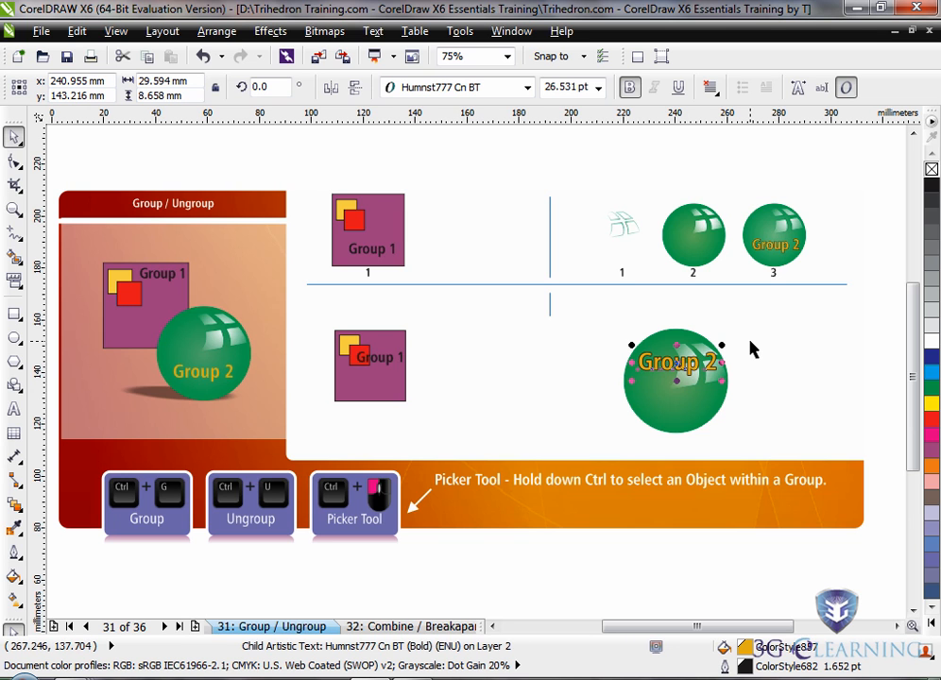
{"action": "key", "text": "ctrl+Page_Down"}
{"action": "key", "text": "ctrl+Page_Down"}
{"action": "key", "text": "ctrl+Page_Down"}
{"action": "key", "text": "ctrl+Page_Down"}
{"action": "key", "text": "ctrl+Page_Down"}
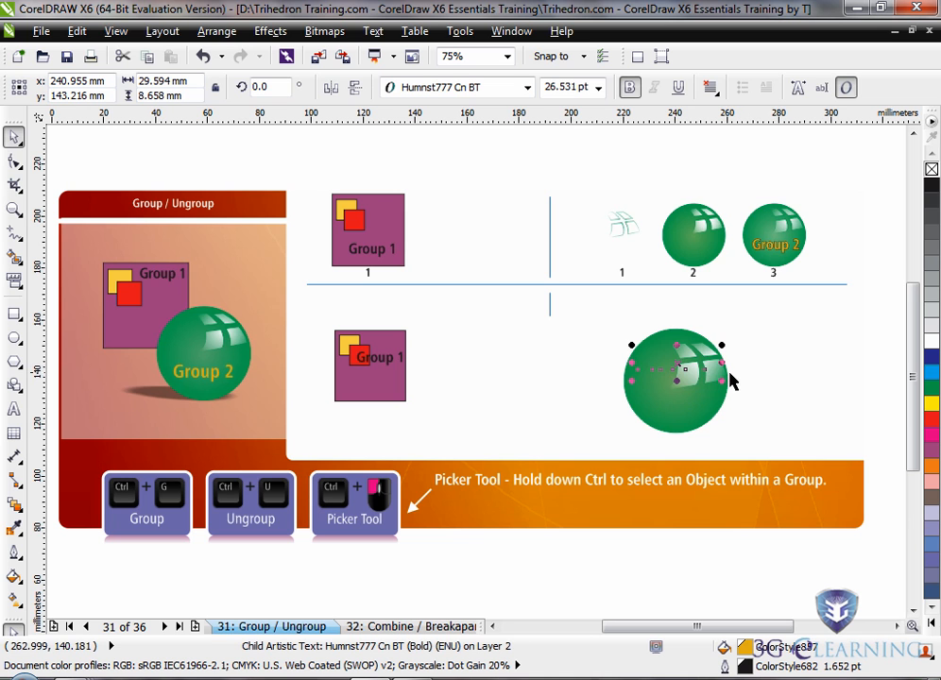
Bring the Group 2 text to the front within its group and place it back on the lower part of the sphere
{"action": "left_click_drag", "start_coordinate": [679, 370], "coordinate": [639, 369]}
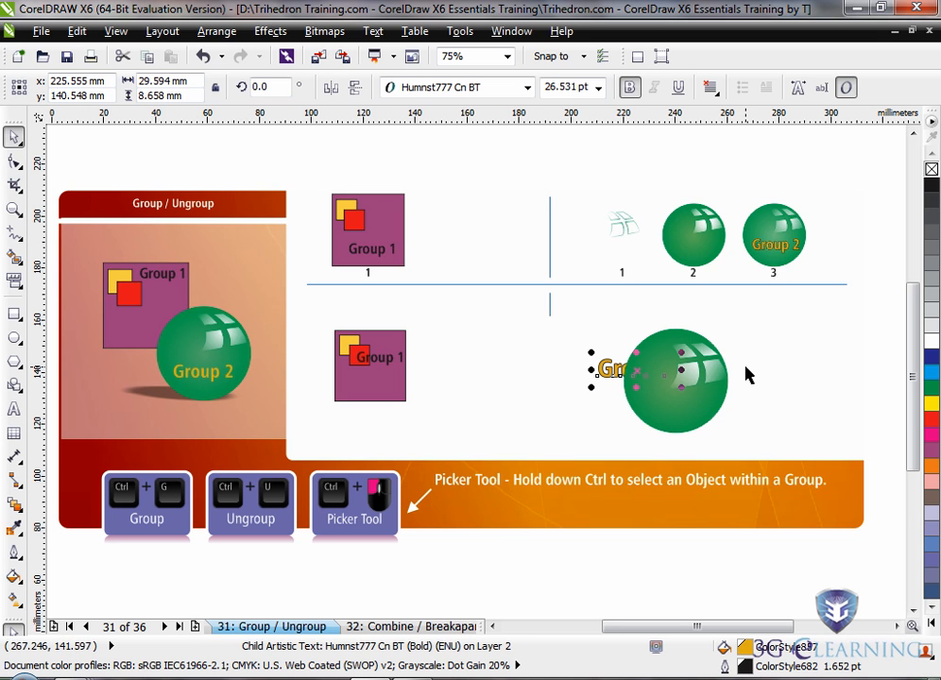
{"action": "key", "text": "shift+Page_Up"}
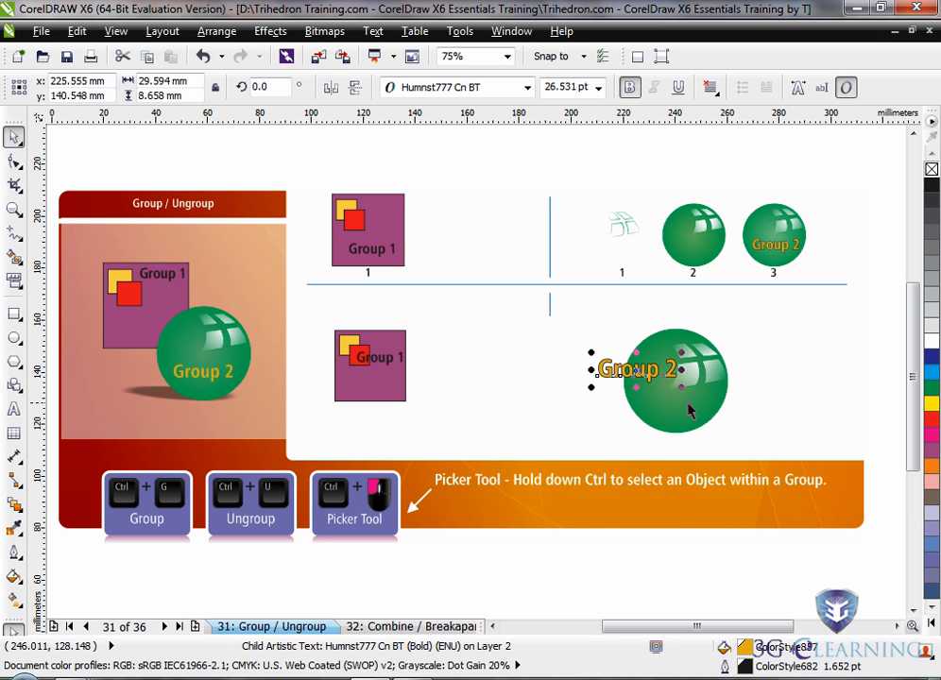
{"action": "left_click_drag", "start_coordinate": [639, 370], "coordinate": [679, 401]}
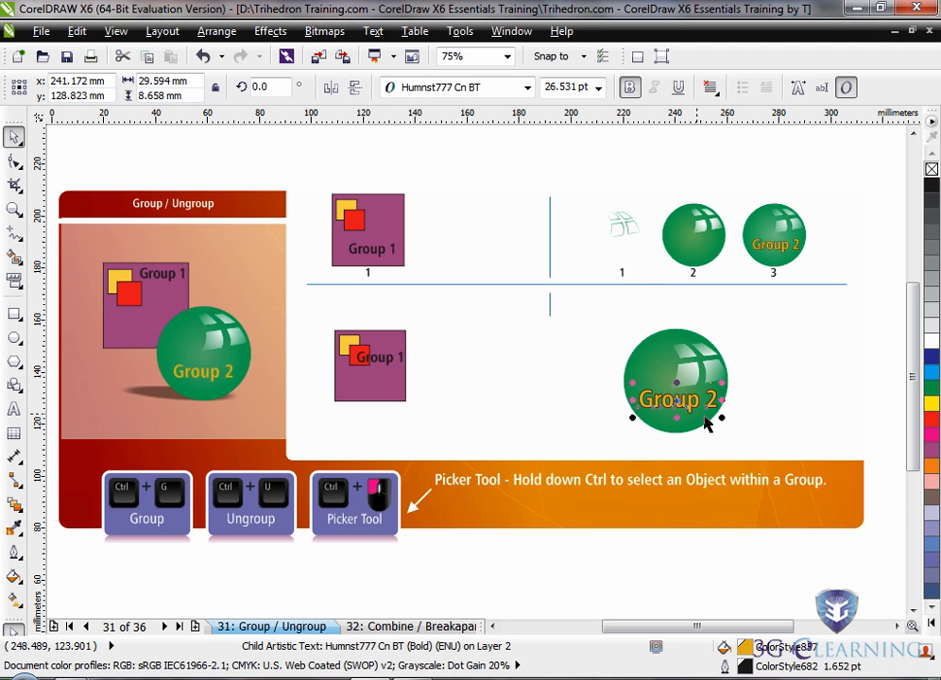
{"action": "left_click", "coordinate": [756, 381]}
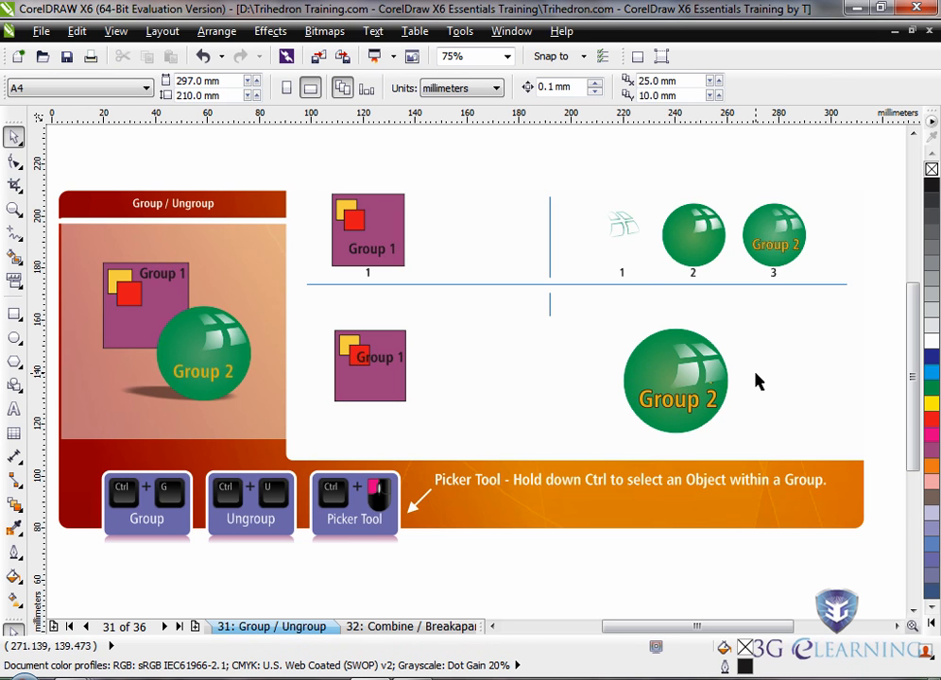
Ungroup the large Group 2 artwork one level, separating the text from the sphere group
{"action": "left_click", "coordinate": [680, 383]}
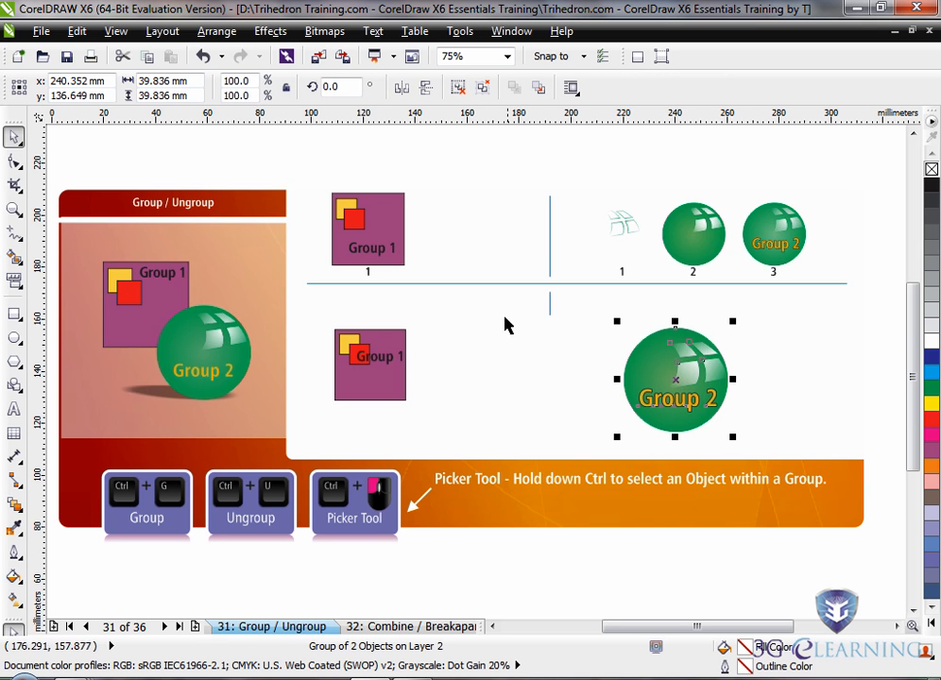
{"action": "left_click", "coordinate": [458, 89]}
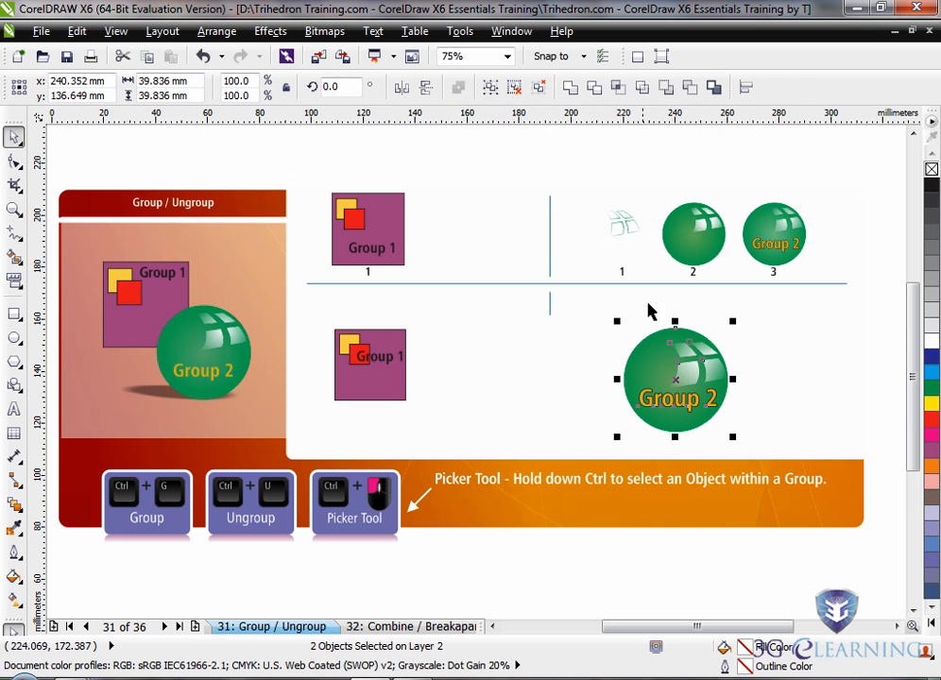
{"action": "left_click", "coordinate": [771, 393]}
Move the separated Group 2 text about 10 mm up to the sphere's middle and send it to the back of the layer
{"action": "left_click_drag", "start_coordinate": [676, 403], "coordinate": [677, 375]}
{"action": "key", "text": "shift+Page_Down"}
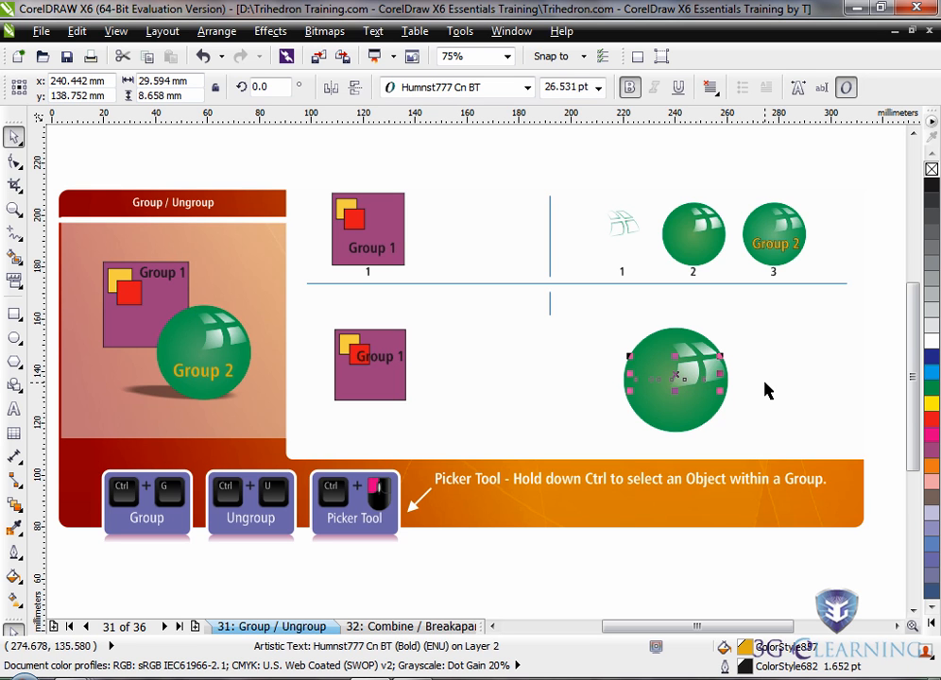
Bring the Group 2 text to the front of the layer and move it about 10 mm down the sphere
{"action": "key", "text": "shift+Page_Up"}
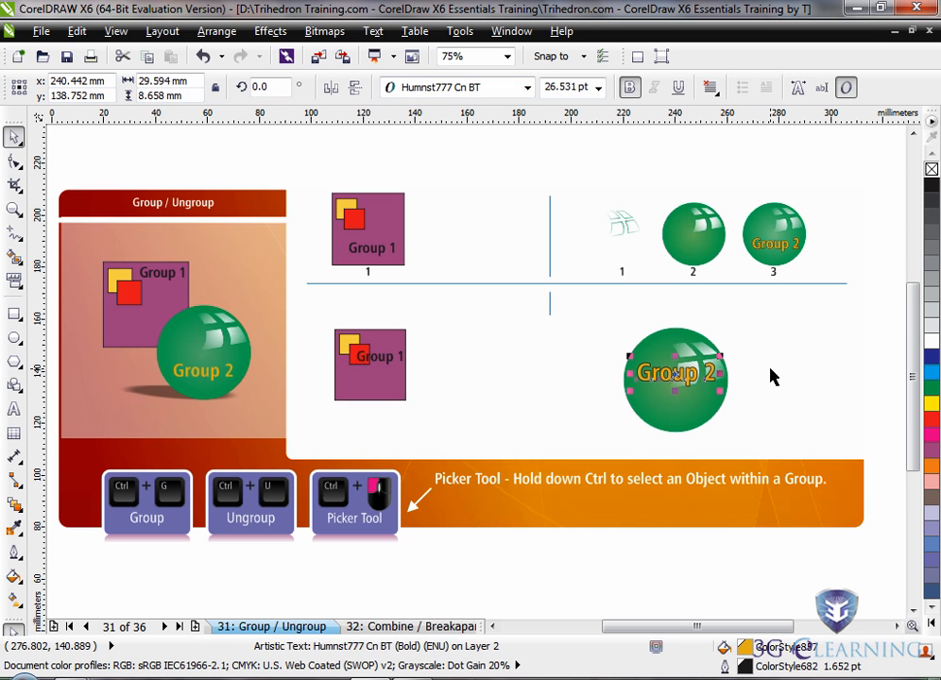
{"action": "mouse_move", "coordinate": [674, 378]}
{"action": "left_mouse_down"}
{"action": "mouse_move", "coordinate": [679, 411]}
{"action": "mouse_move", "coordinate": [679, 398]}
{"action": "left_mouse_up"}
Ungroup the large sphere group one level, separating the sphere from its window highlights
{"action": "left_click", "coordinate": [691, 371], "text": "ctrl"}
{"action": "left_click", "coordinate": [690, 372]}
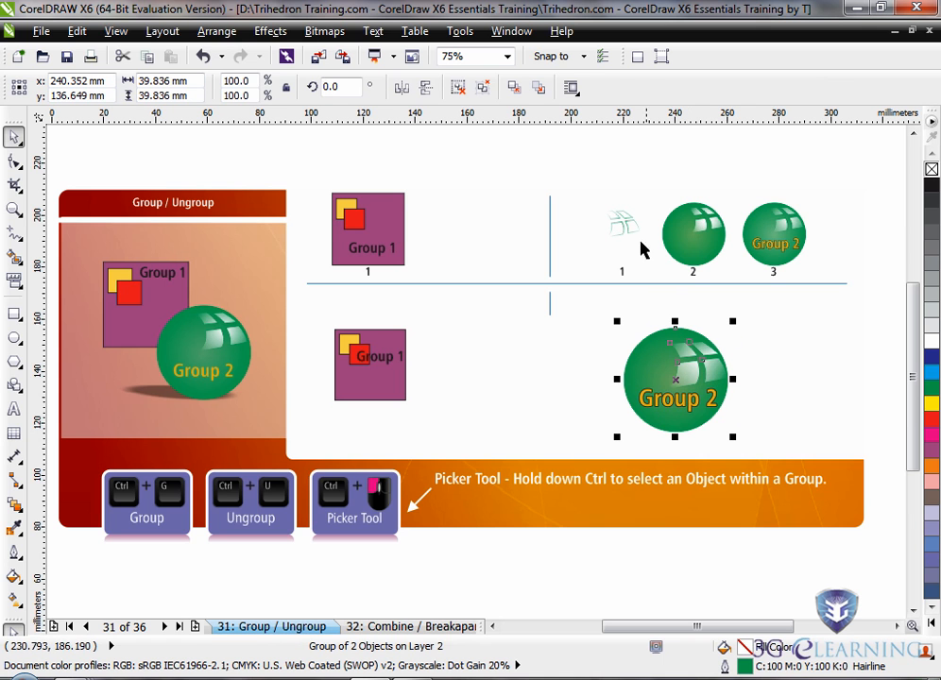
{"action": "left_click", "coordinate": [458, 88]}
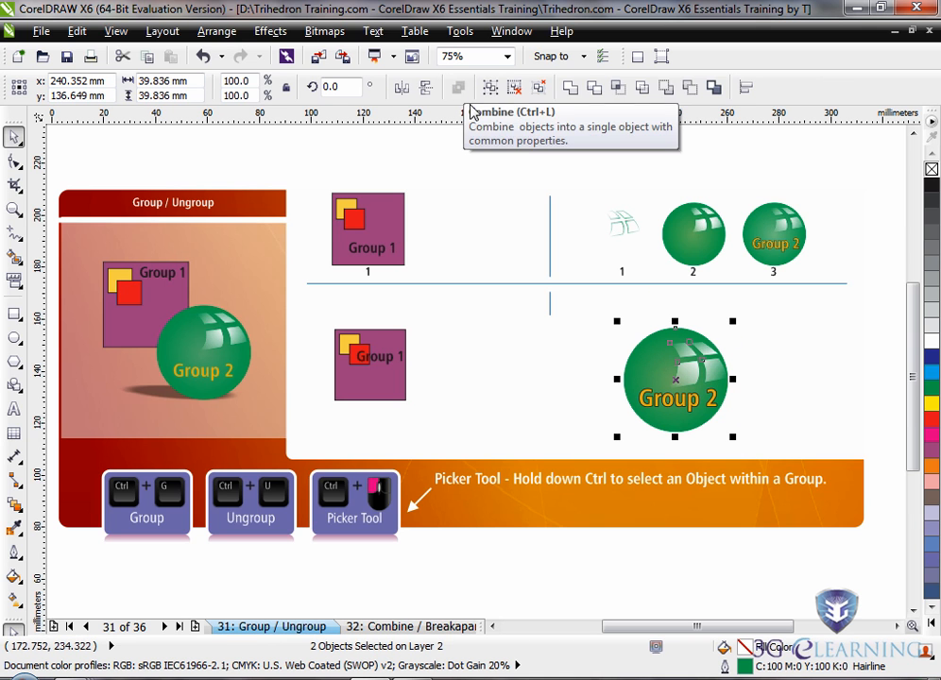
{"action": "left_click", "coordinate": [734, 426]}
Move the Group 2 text about 10 mm up and the window highlight group about 13 mm down
{"action": "left_click", "coordinate": [680, 417]}
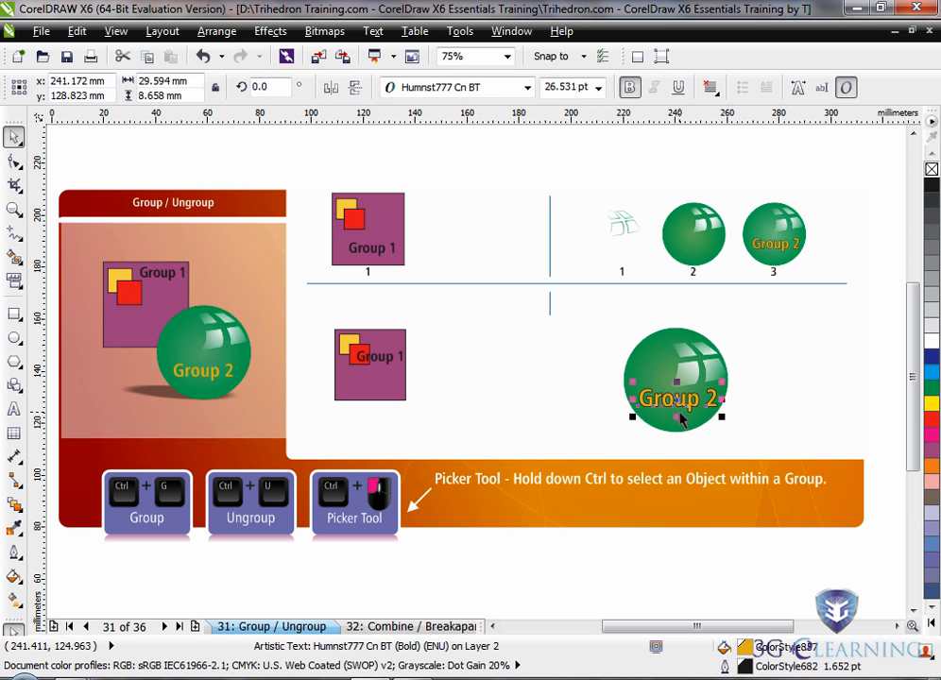
{"action": "left_click_drag", "start_coordinate": [677, 401], "coordinate": [675, 375]}
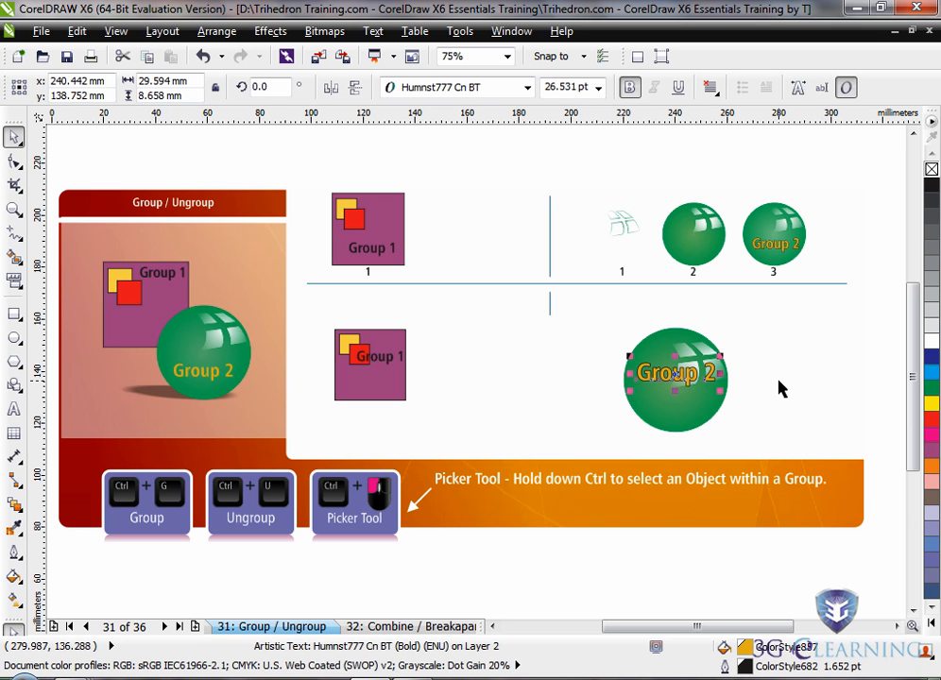
{"action": "left_click", "coordinate": [707, 393], "text": "ctrl"}
{"action": "left_click_drag", "start_coordinate": [707, 393], "coordinate": [707, 422]}
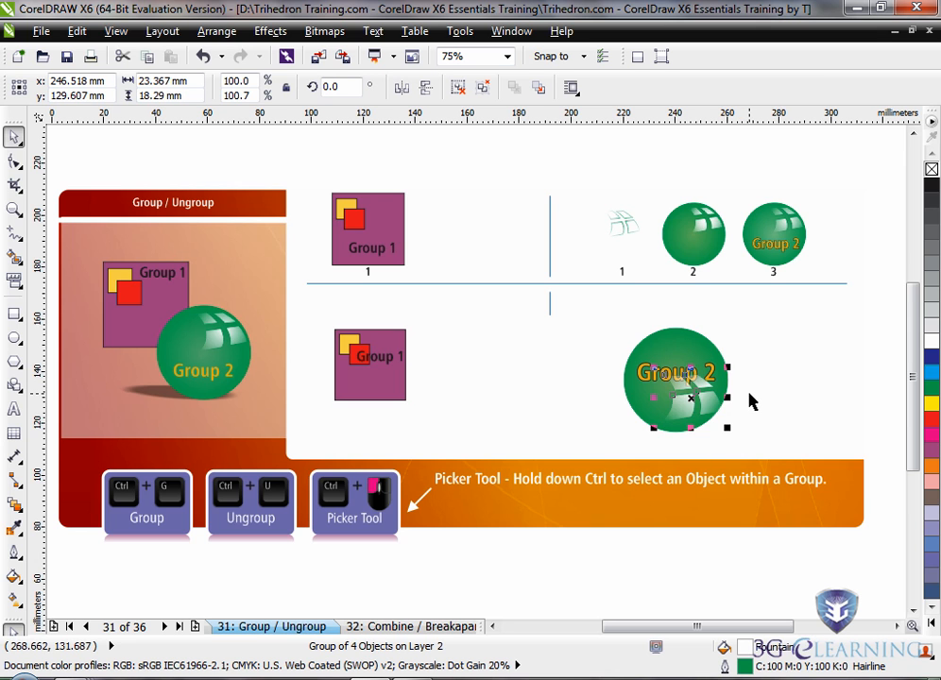
Undo the recent moves, reordering and ungrouping until the large sphere and its text form one nested group again
{"action": "key", "text": "ctrl+z"}
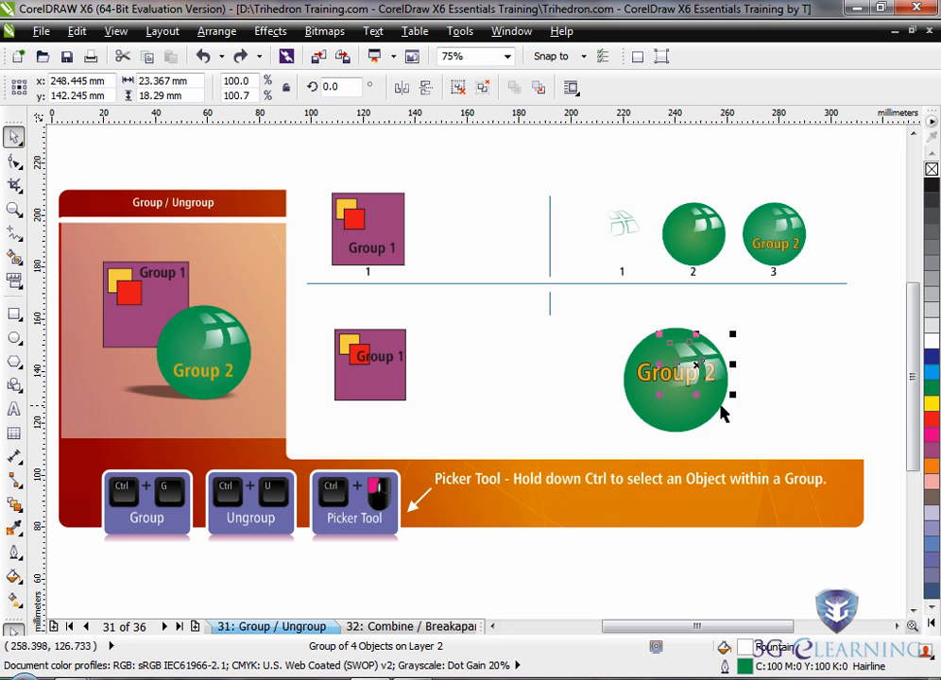
{"action": "left_click", "coordinate": [652, 386], "text": "ctrl"}
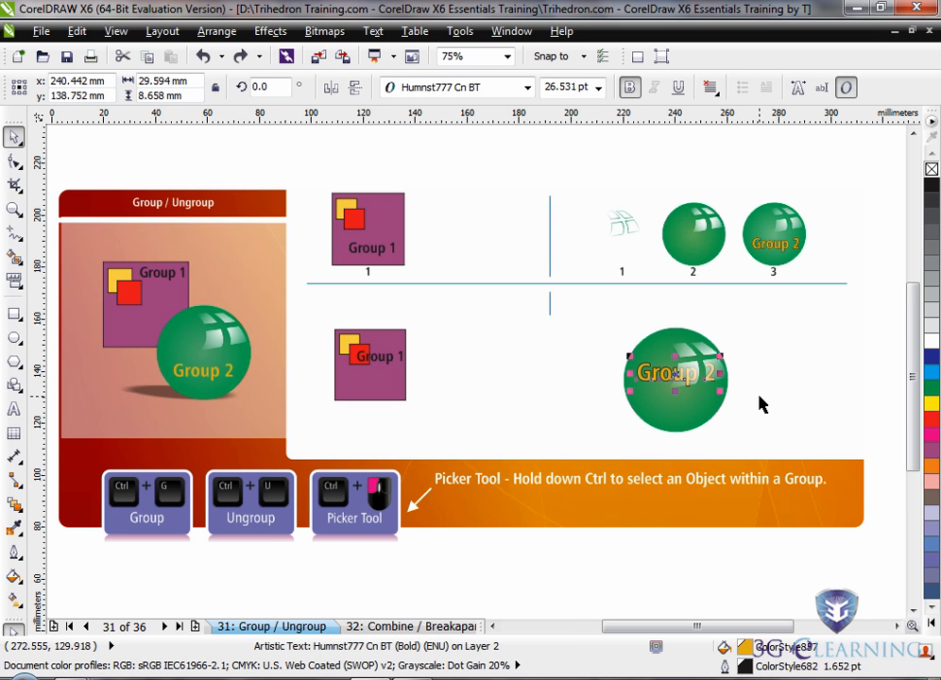
{"action": "key", "text": "ctrl+z"}
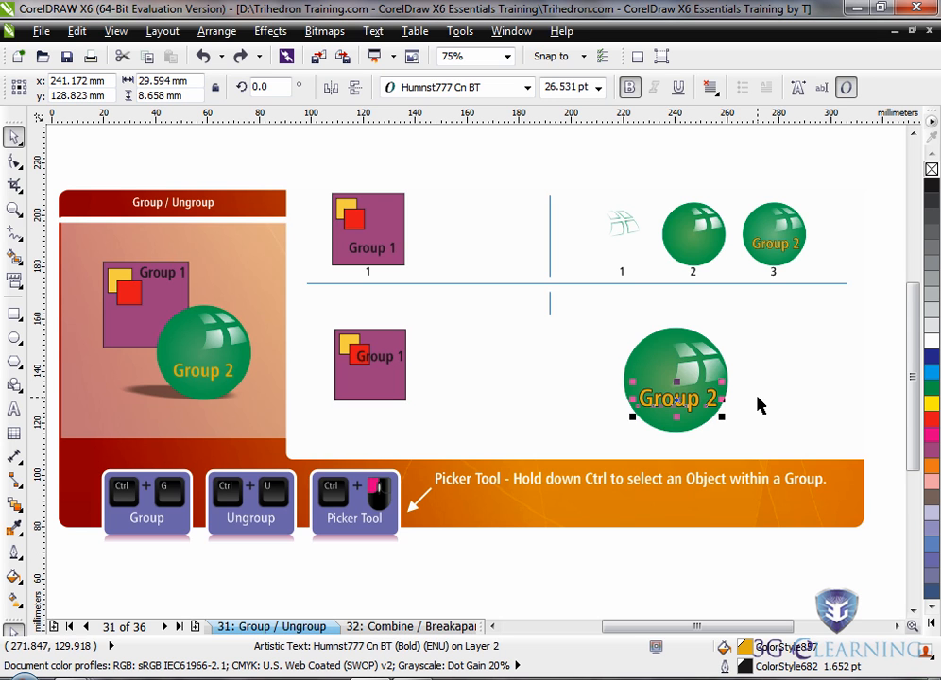
{"action": "key", "text": "ctrl+z"}
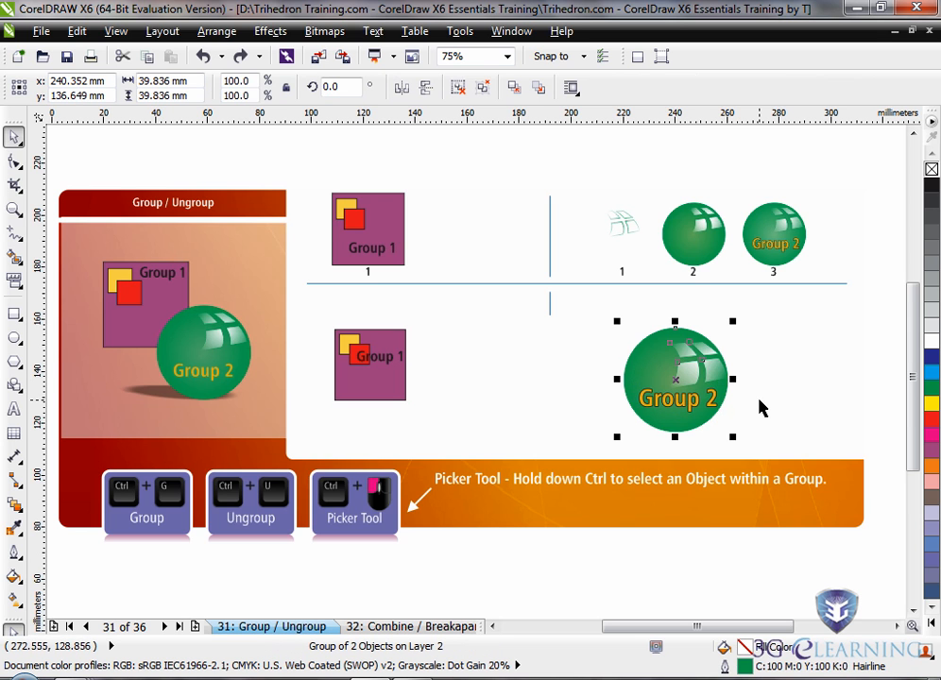
{"action": "key", "text": "ctrl+z"}
{"action": "key", "text": "ctrl+z"}
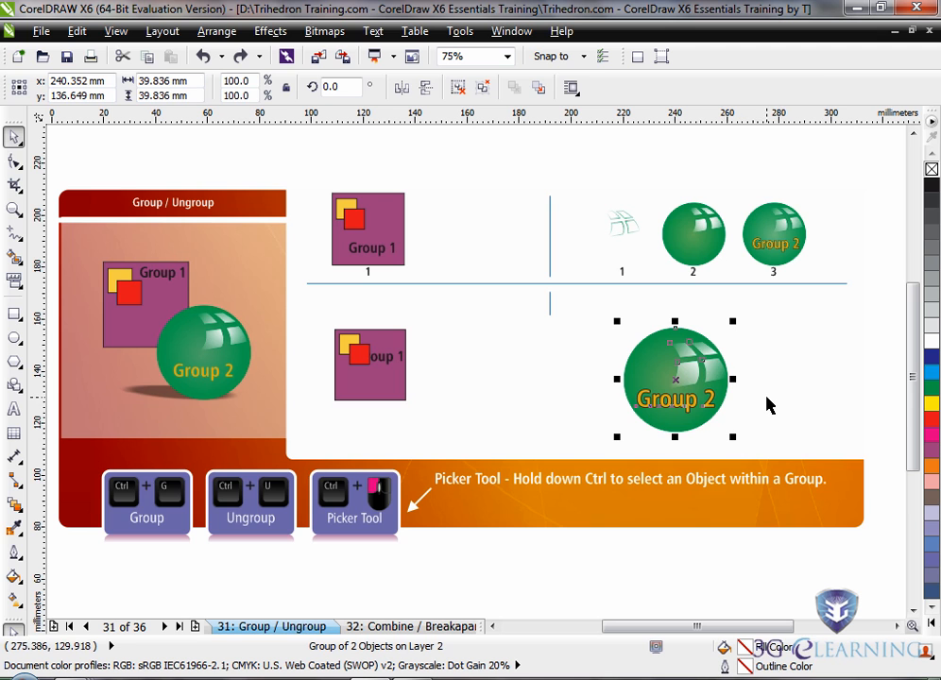
{"action": "left_click", "coordinate": [763, 404]}
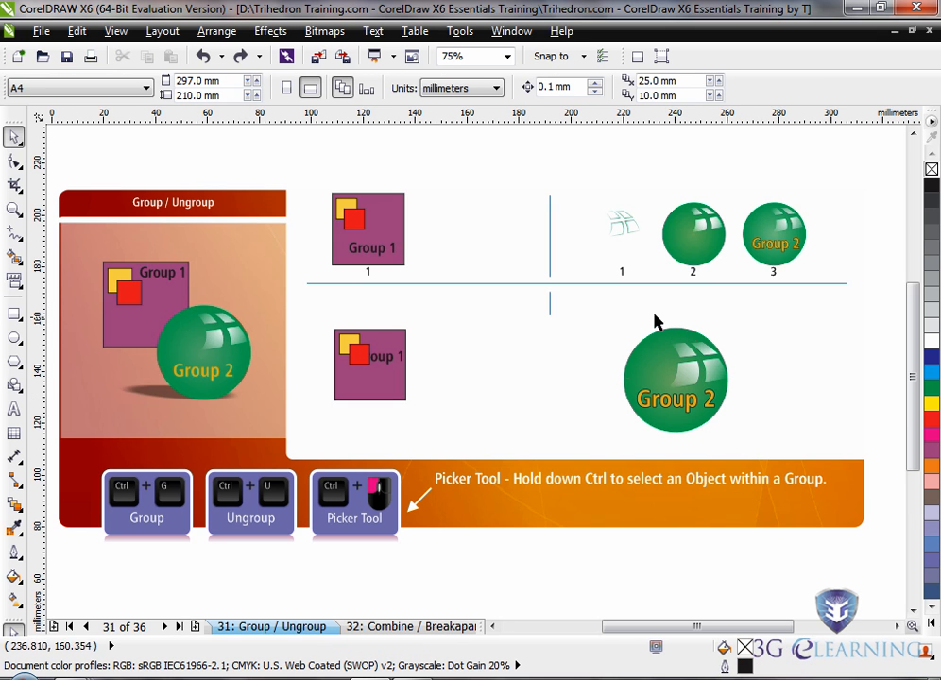
Ungroup all levels of the large Group 2 artwork at once
{"action": "left_click", "coordinate": [661, 378]}
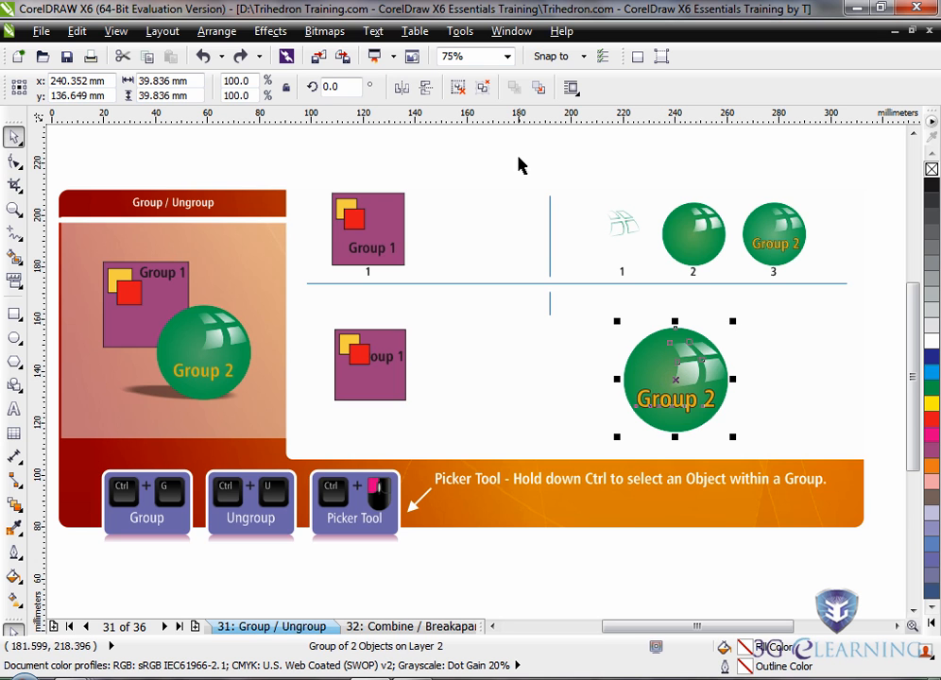
{"action": "left_click", "coordinate": [483, 88]}
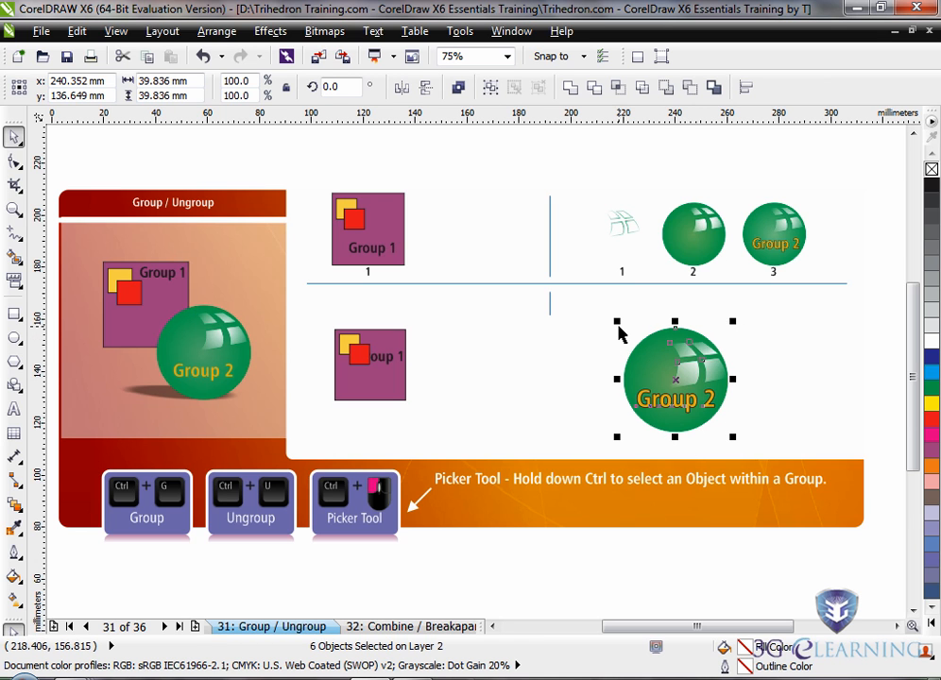
{"action": "left_click", "coordinate": [759, 361]}
Select the separate window highlights on the sphere one by one, and group all four together
{"action": "left_click", "coordinate": [716, 378], "text": "ctrl"}
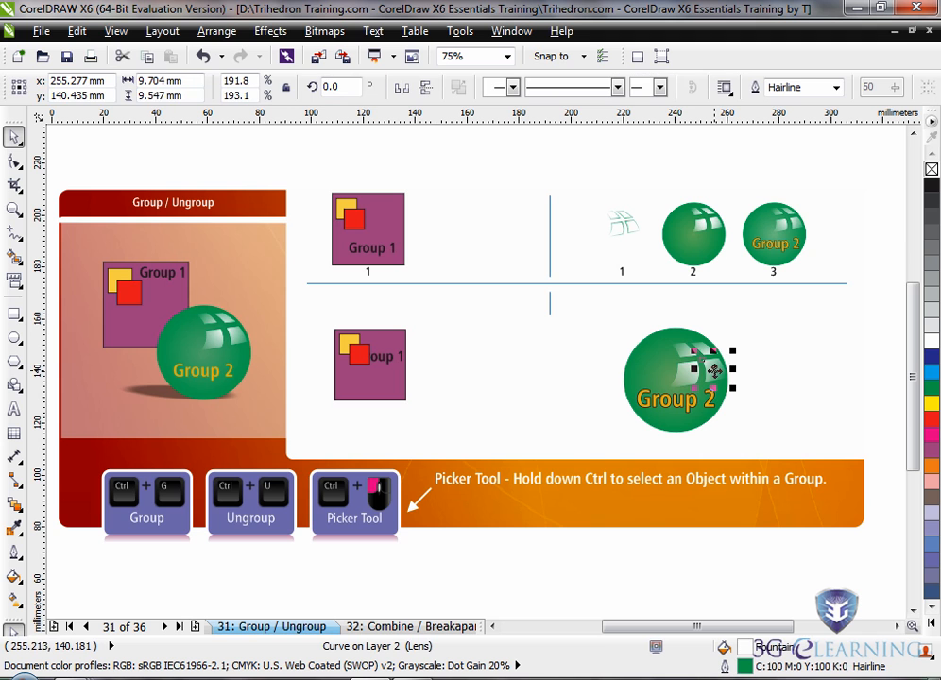
{"action": "left_click", "coordinate": [685, 370], "text": "ctrl"}
{"action": "left_click", "coordinate": [690, 352], "text": "ctrl"}
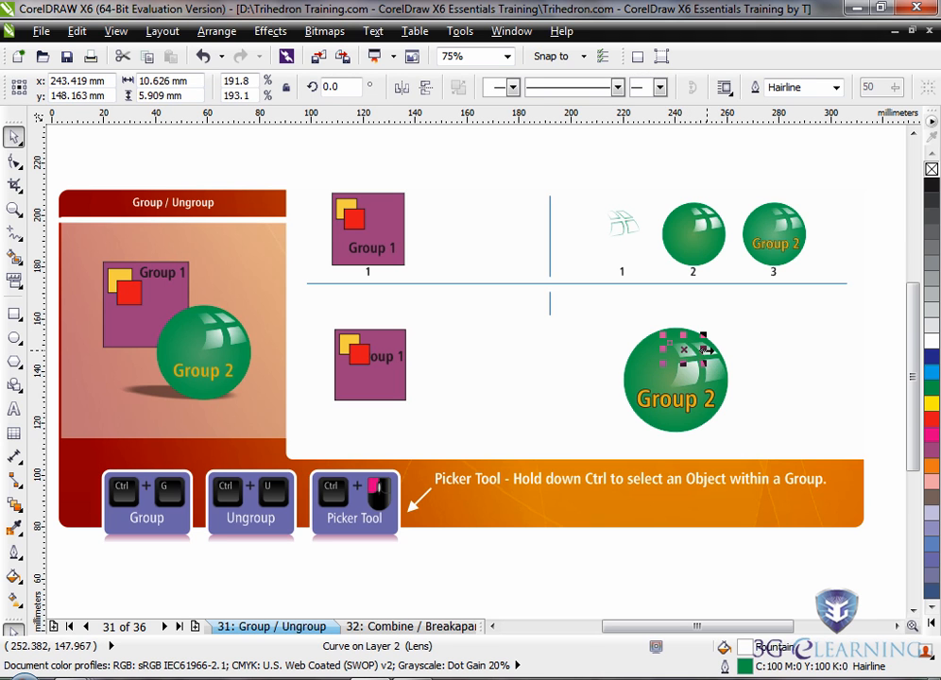
{"action": "left_click", "coordinate": [712, 351], "text": "ctrl"}
{"action": "left_click_drag", "start_coordinate": [745, 328], "coordinate": [661, 393]}
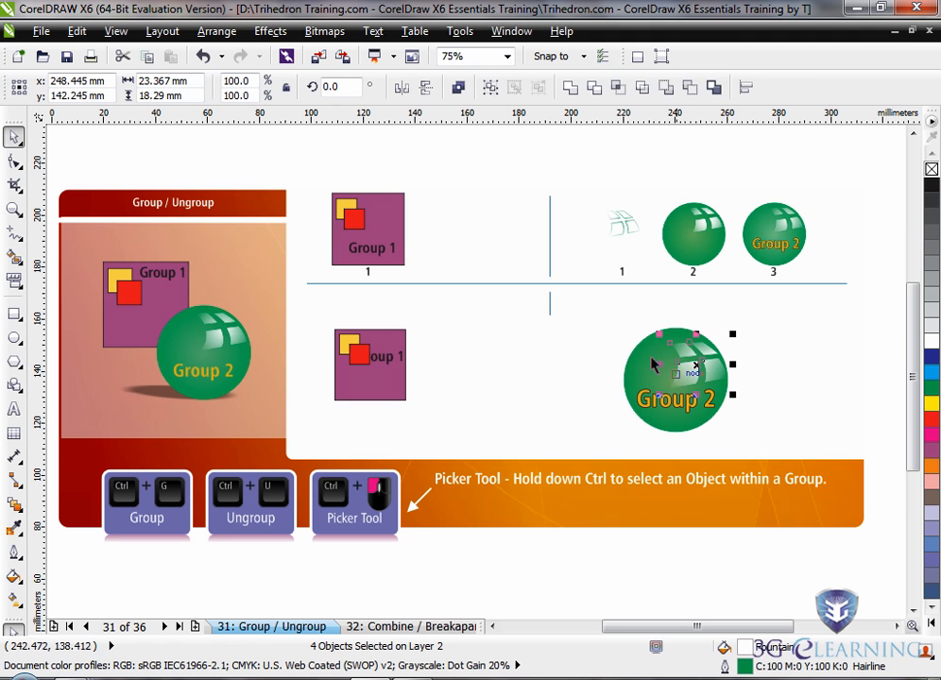
{"action": "key", "text": "ctrl+g"}
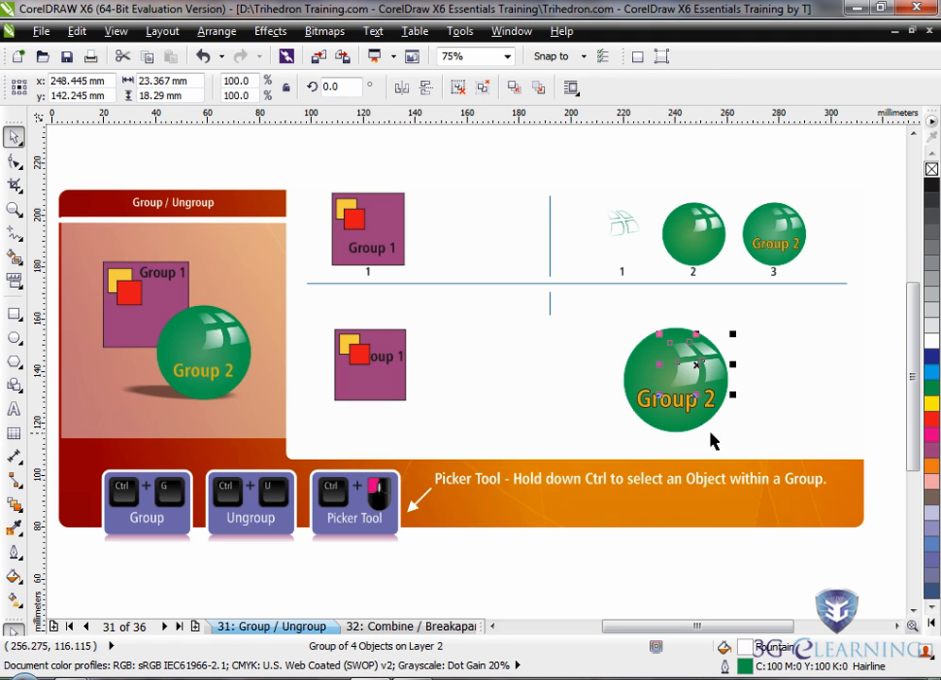
Move the Group 2 text about 12 mm up beneath the window highlights, and return it to the sphere's lower part
{"action": "left_click_drag", "start_coordinate": [678, 404], "coordinate": [676, 366]}
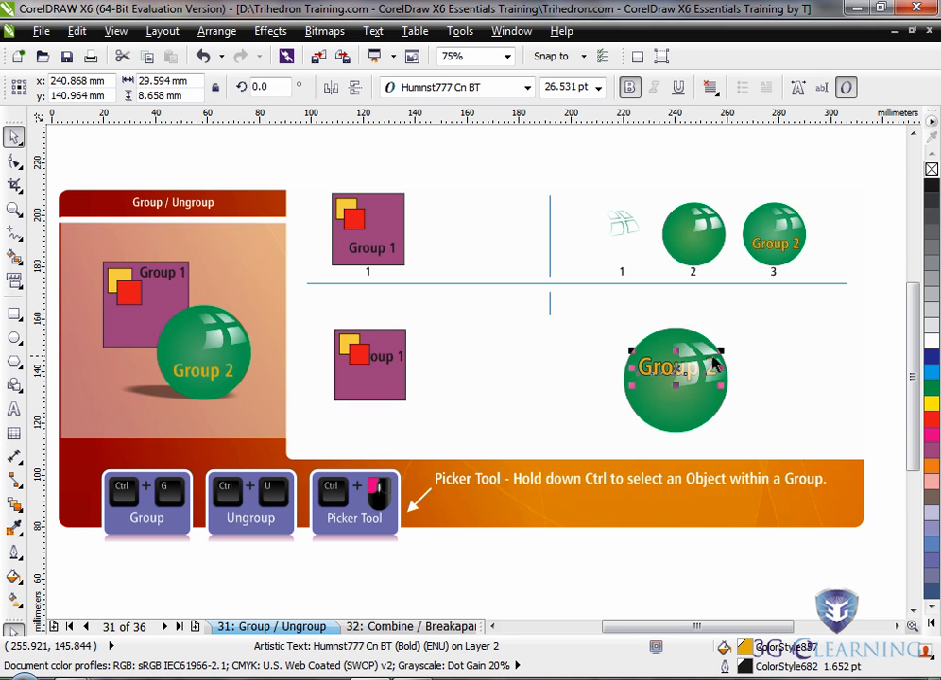
{"action": "left_click", "coordinate": [735, 399]}
{"action": "left_click", "coordinate": [677, 380], "text": "ctrl"}
Group the sphere, the window highlight group and the Group 2 text into one group
{"action": "left_click_drag", "start_coordinate": [775, 308], "coordinate": [571, 451]}
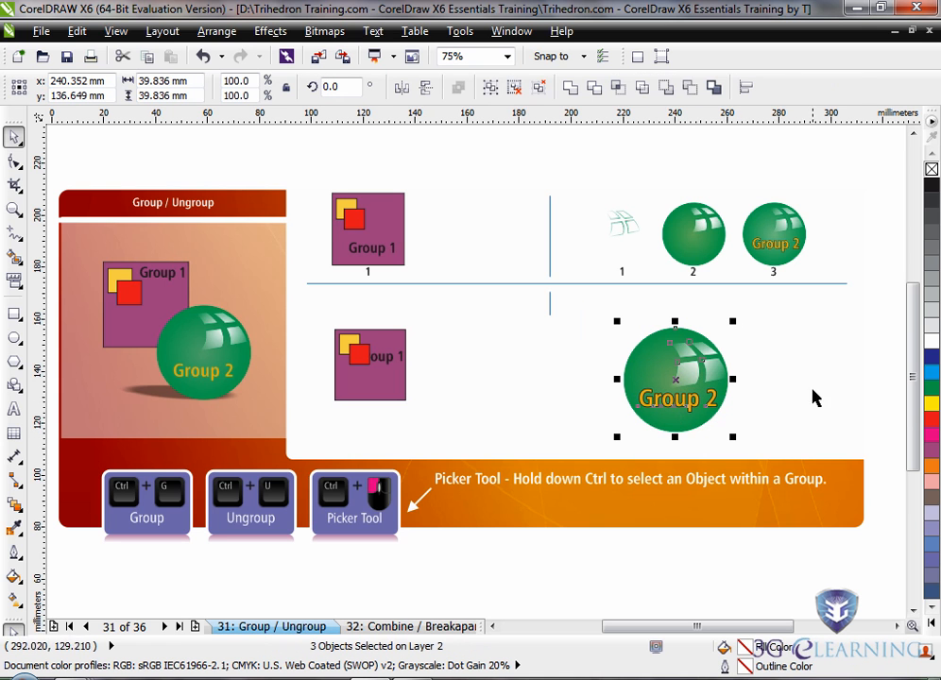
{"action": "key", "text": "ctrl+g"}
{"action": "left_click", "coordinate": [763, 382]}
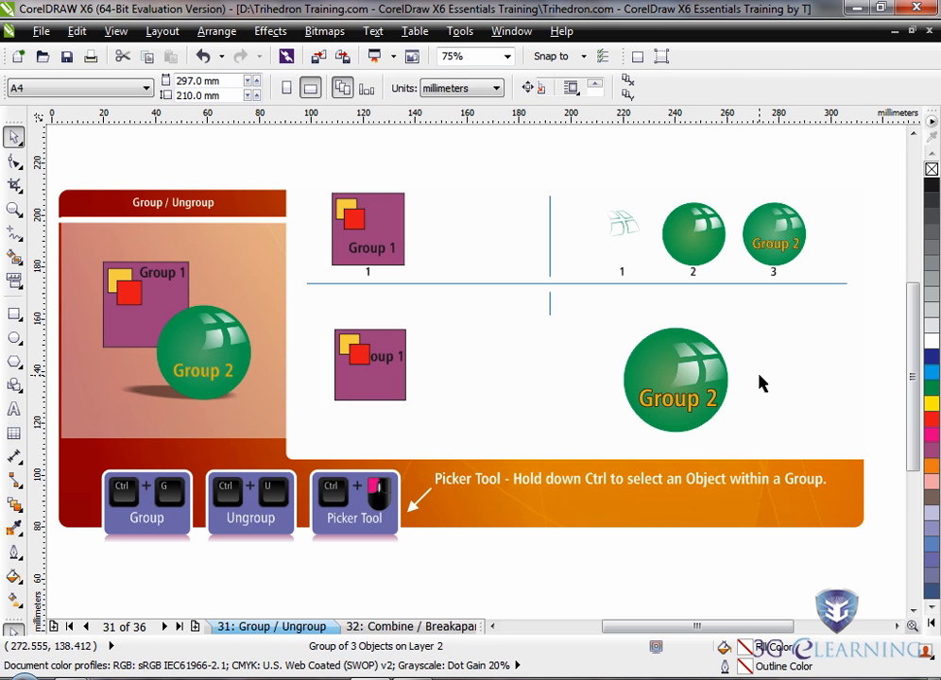
Move the Group 2 artwork about 104 mm left so it overlaps the lower Group 1 square
{"action": "left_click", "coordinate": [681, 385]}
{"action": "left_click_drag", "start_coordinate": [678, 381], "coordinate": [404, 387]}
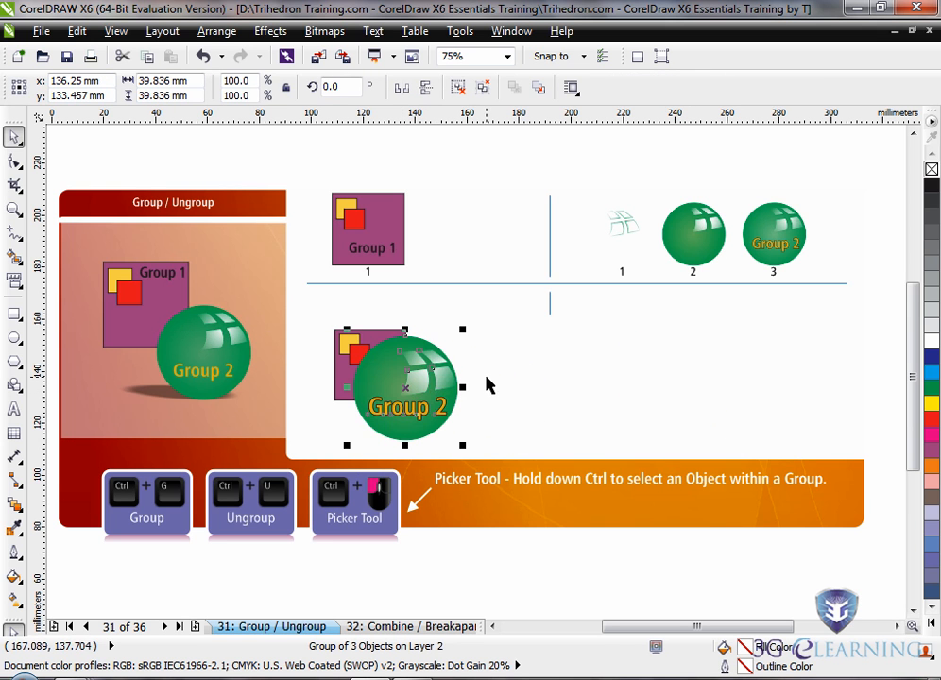
{"action": "left_click", "coordinate": [489, 384]}
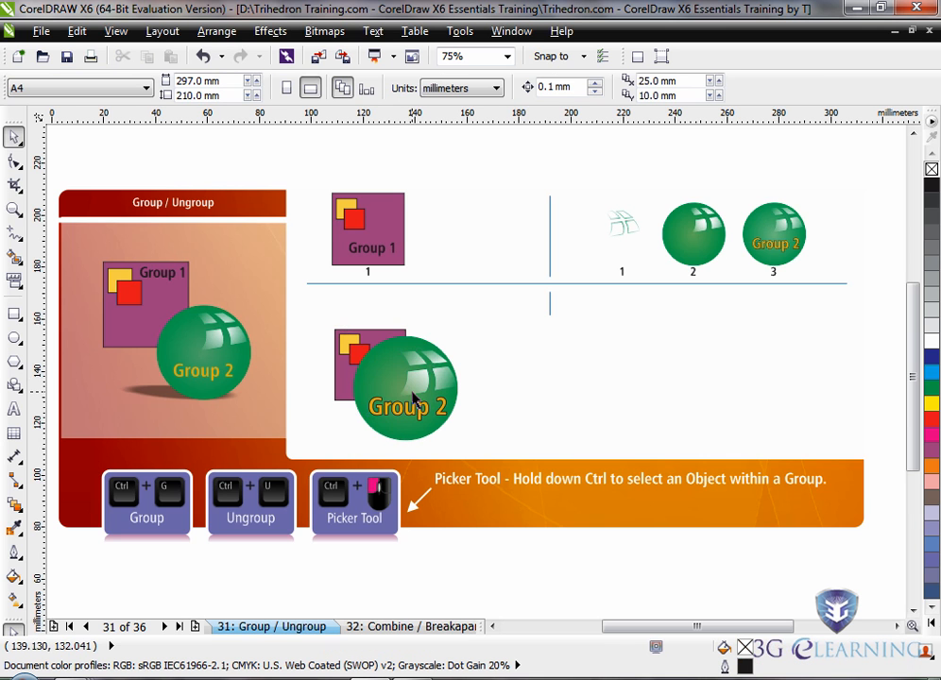
Send the Group 2 artwork behind the Group 1 square and shift it around there, ending partly to the square's right
{"action": "mouse_move", "coordinate": [401, 396]}
{"action": "left_mouse_down"}
{"action": "mouse_move", "coordinate": [421, 378]}
{"action": "mouse_move", "coordinate": [416, 391]}
{"action": "left_mouse_up"}
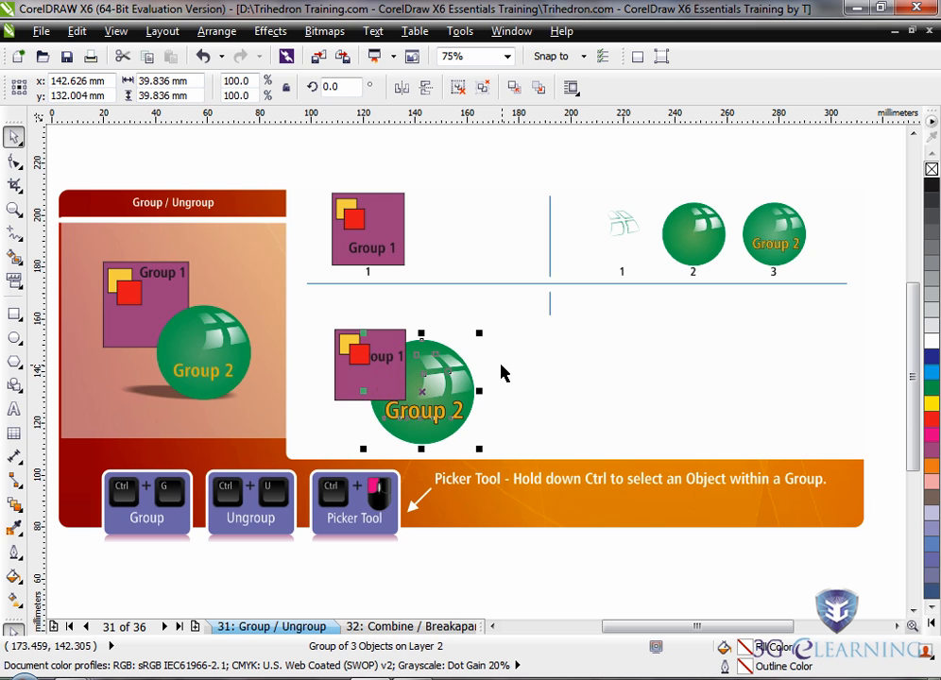
{"action": "left_click_drag", "start_coordinate": [423, 387], "coordinate": [390, 360]}
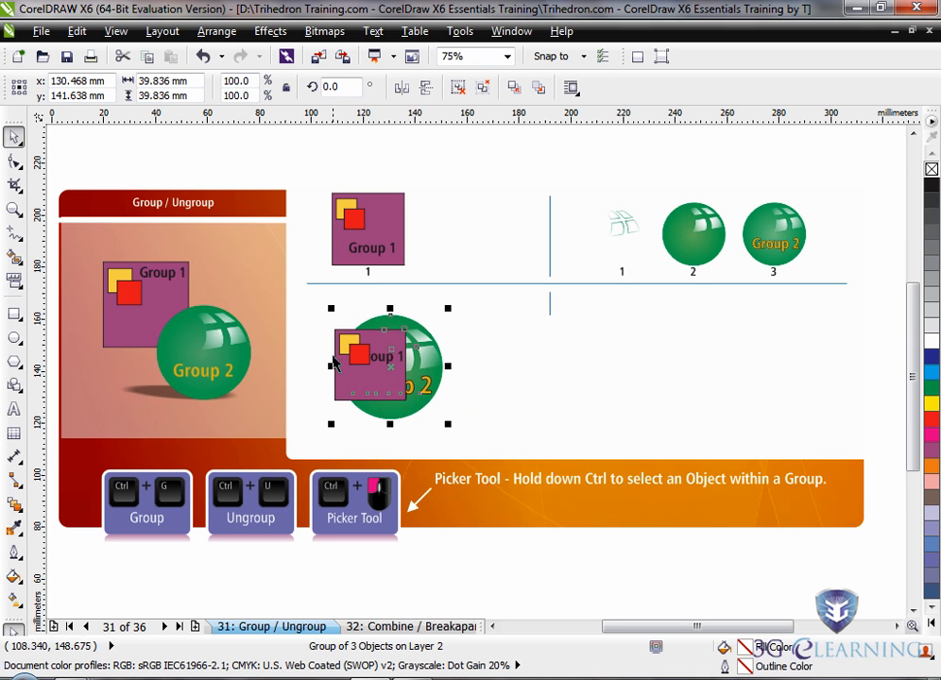
{"action": "left_click_drag", "start_coordinate": [392, 369], "coordinate": [433, 382]}
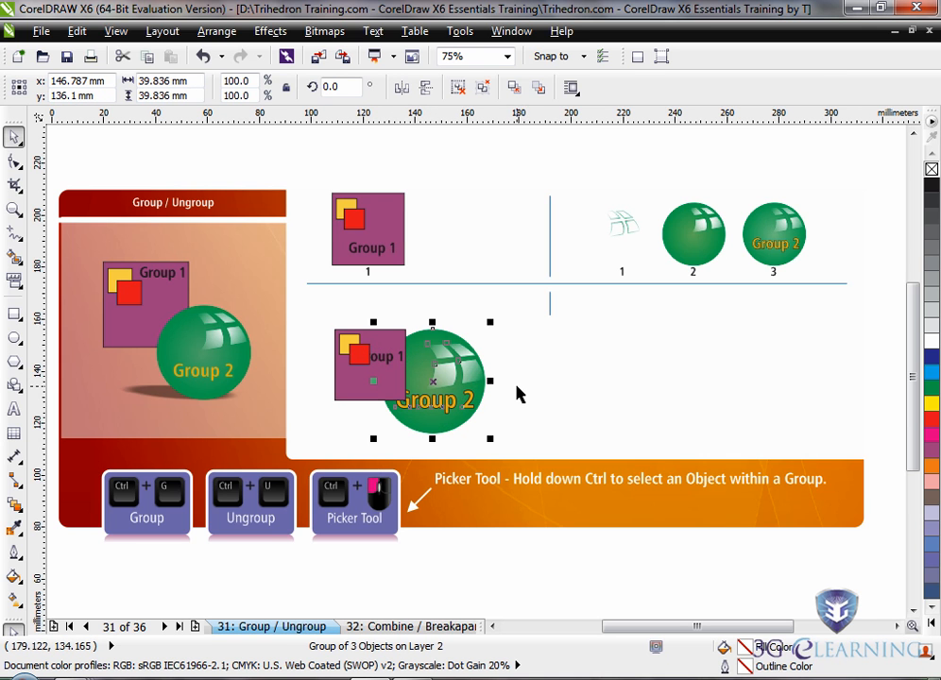
Bring the Group 2 artwork to the front and move it about 108 mm right, clear of Group 1
{"action": "key", "text": "shift+Page_Up"}
{"action": "left_click_drag", "start_coordinate": [435, 386], "coordinate": [621, 402]}
{"action": "left_click_drag", "start_coordinate": [545, 410], "coordinate": [690, 400]}
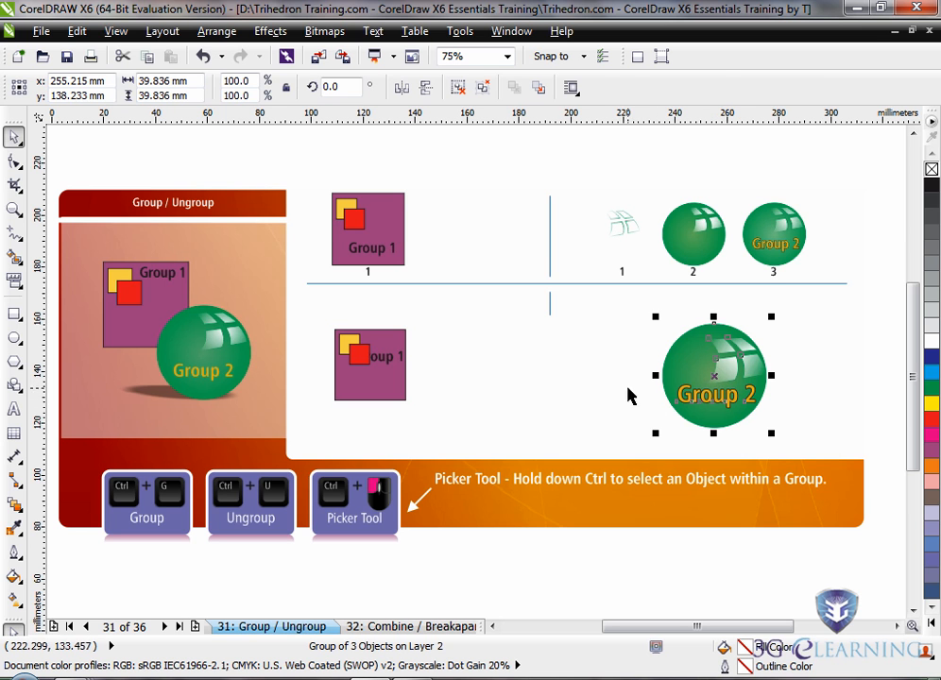
{"action": "left_click", "coordinate": [446, 455]}
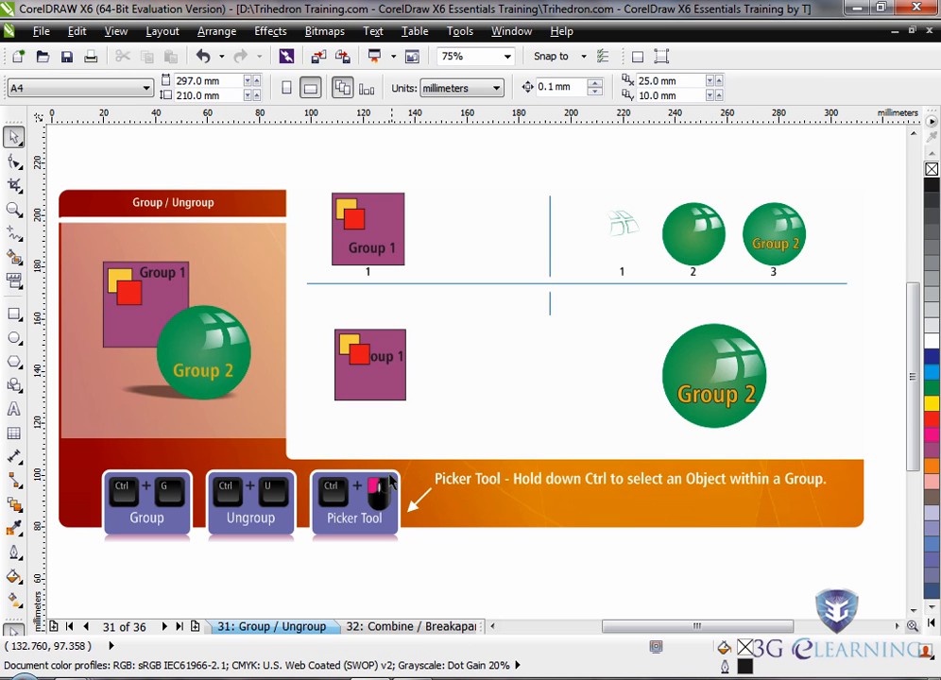